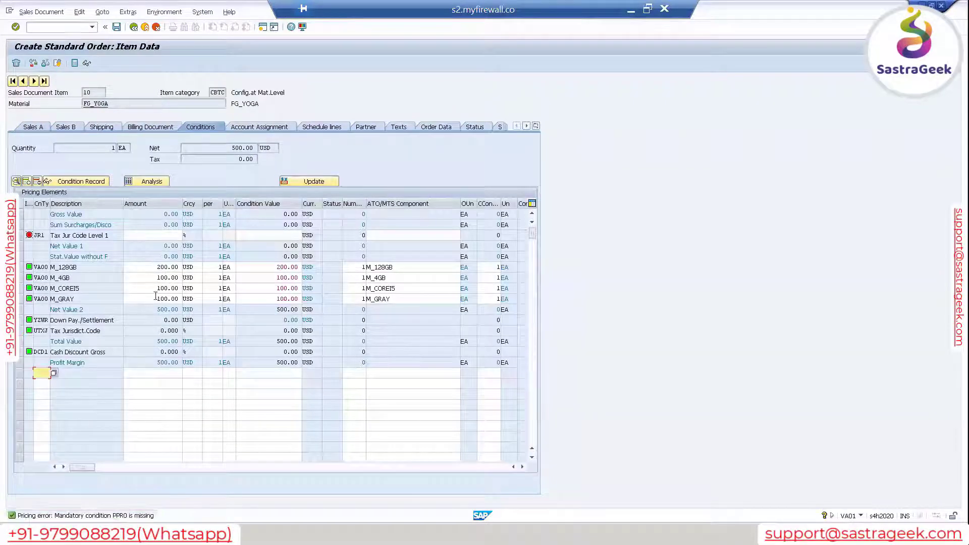
- Check the M_128GB variant price in the FG_YOGA item conditions and leave the sales order without saving
double_click(63, 267)
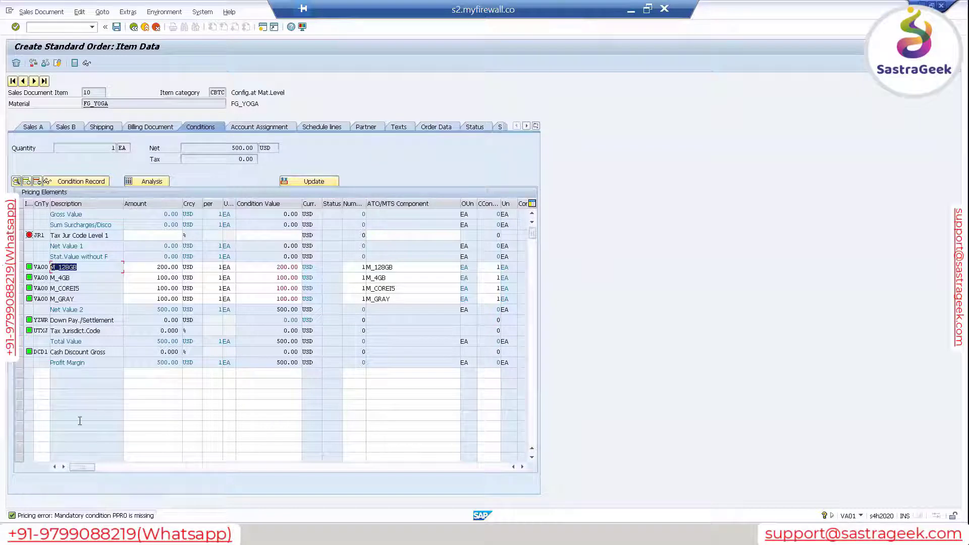
click(134, 26)
click(133, 27)
click(178, 185)
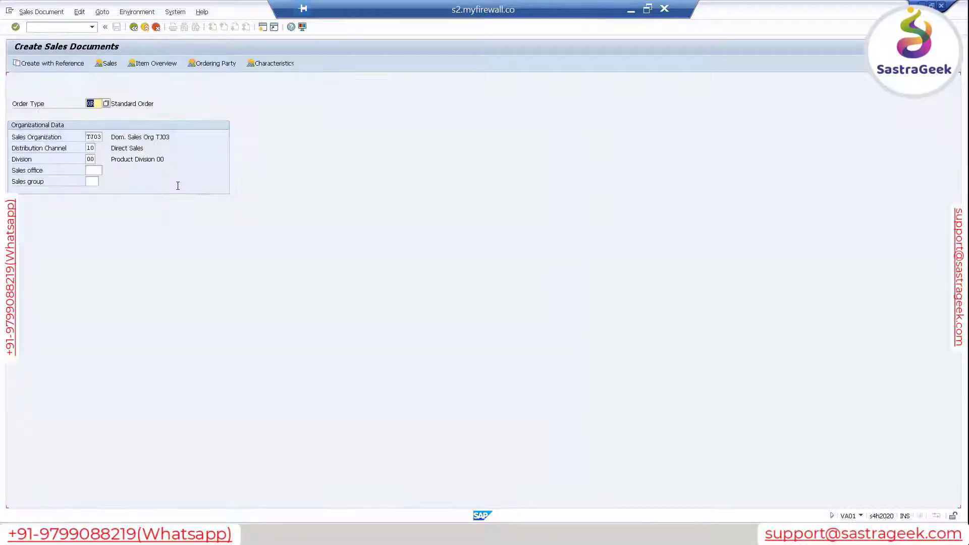
- Open characteristic ZHDD in transaction CT04 and display its allowed values
click(134, 27)
text(ct04)
key(Return)
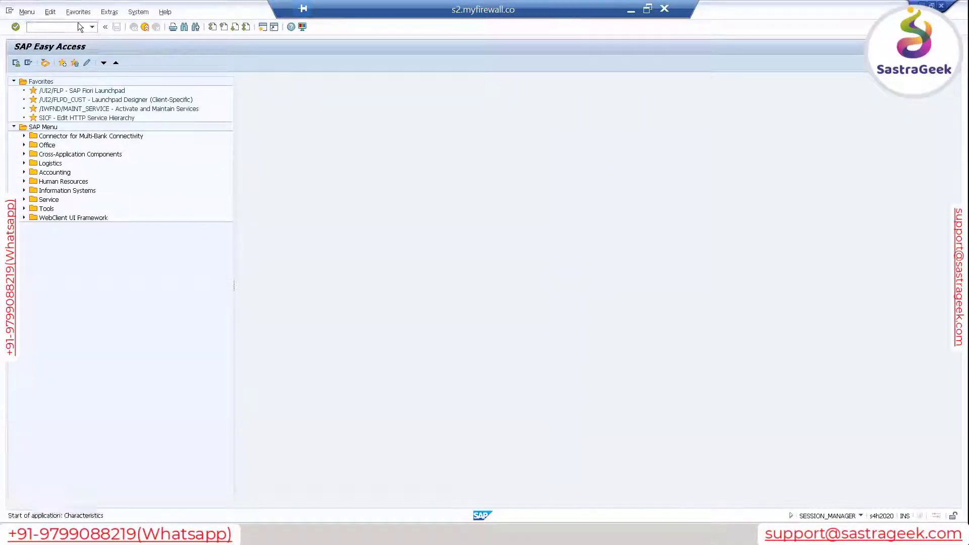
key(Down)
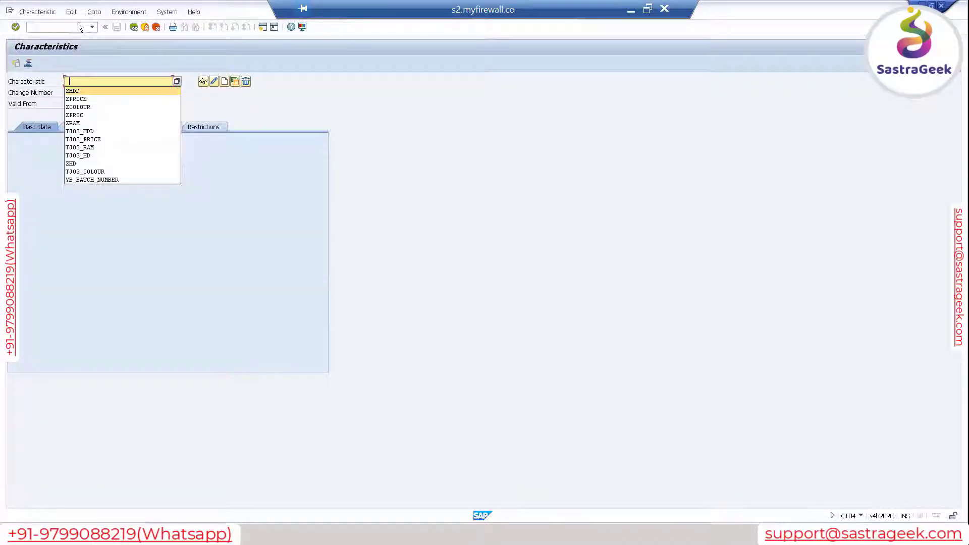
key(Return)
key(Return)
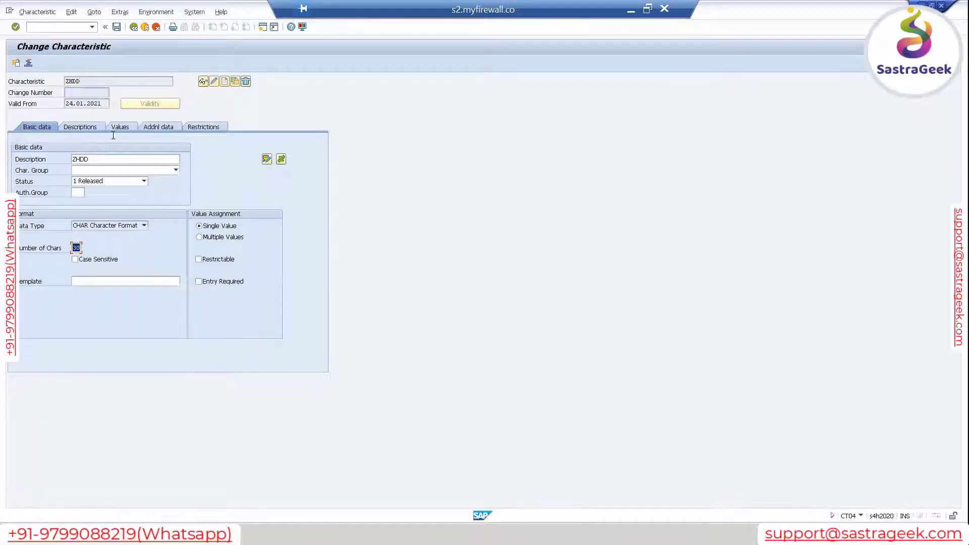
click(119, 128)
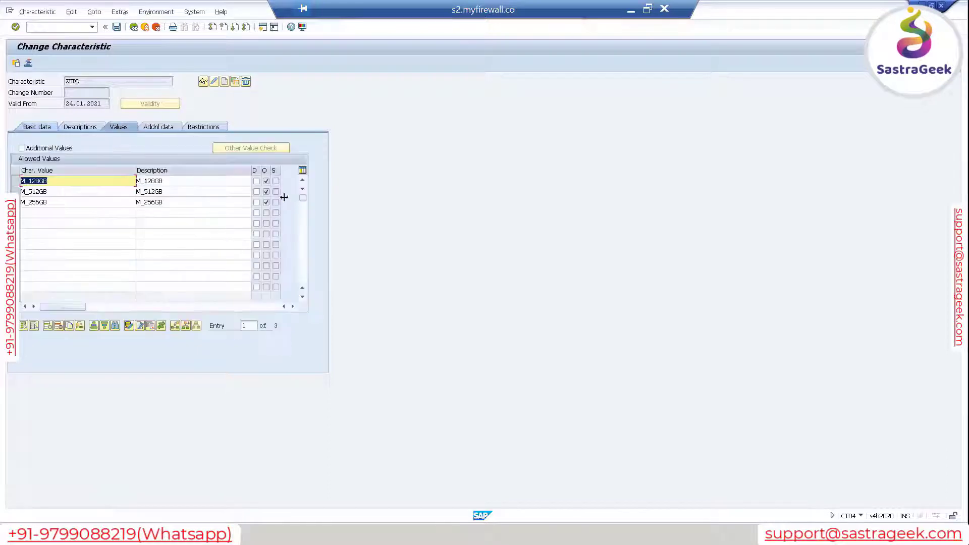
- Examine the dependency ZPRICE_ZHDD on value M_128GB, covering its source code, basic data and status options
double_click(266, 180)
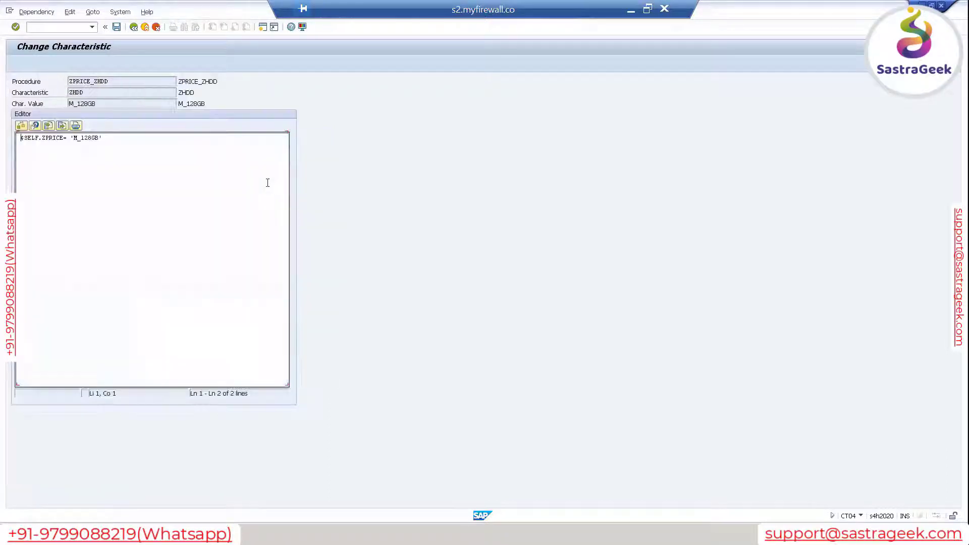
click(133, 27)
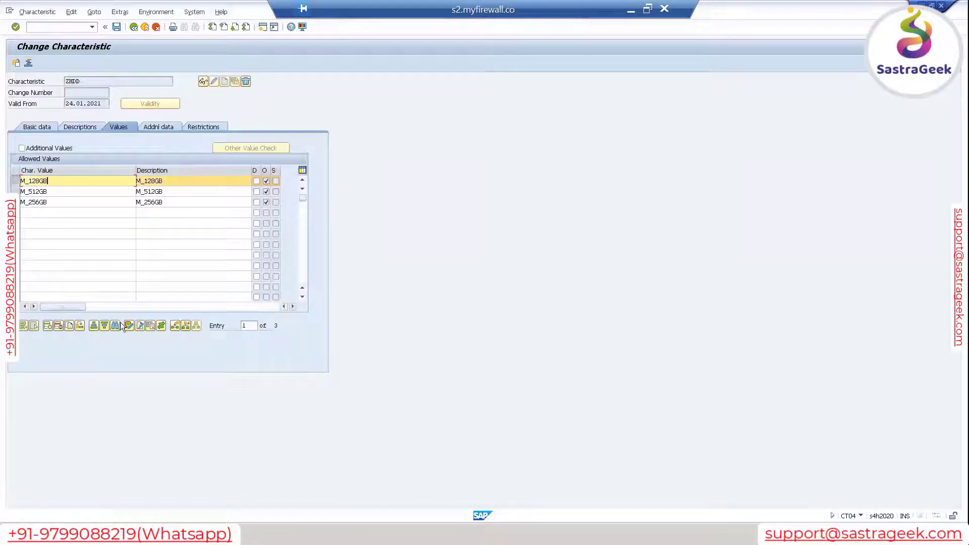
click(94, 326)
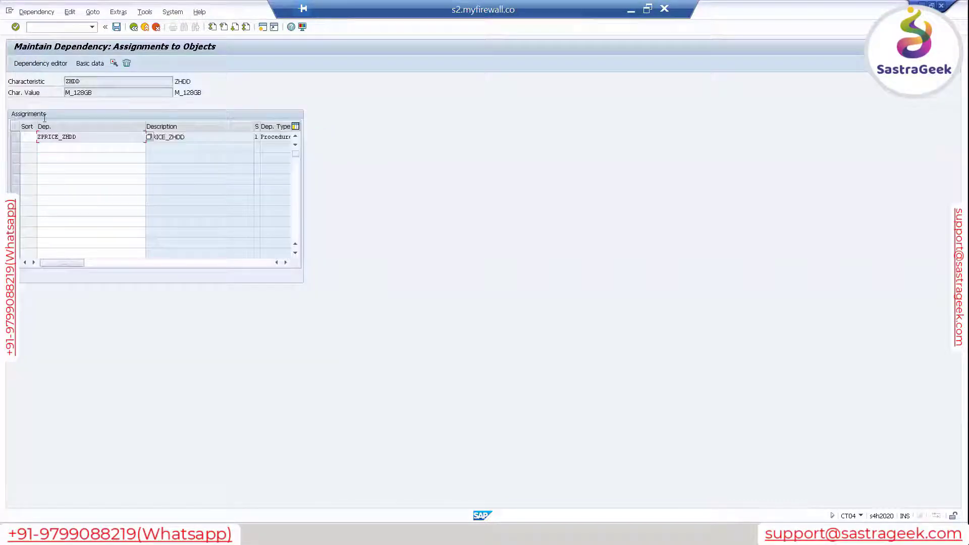
click(14, 138)
click(88, 64)
click(95, 138)
key(F4)
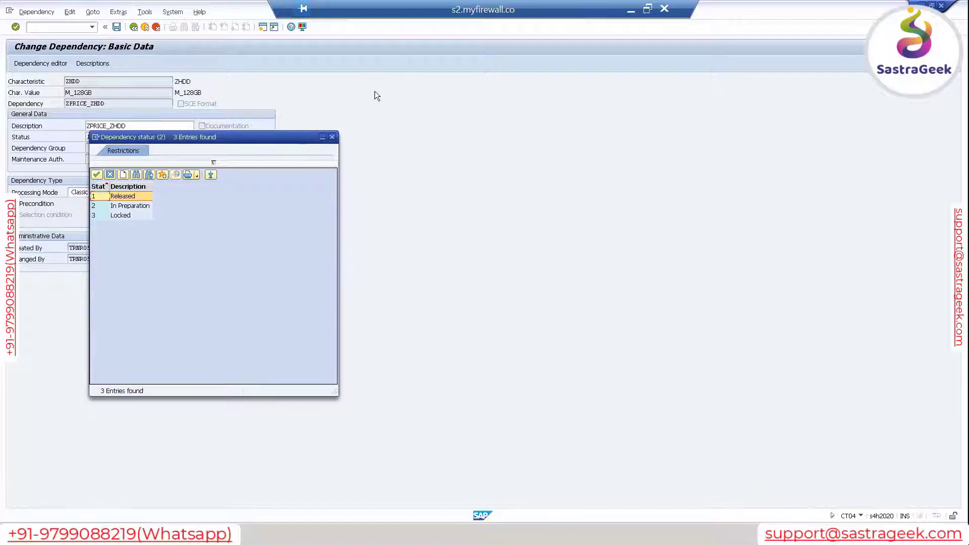
click(332, 137)
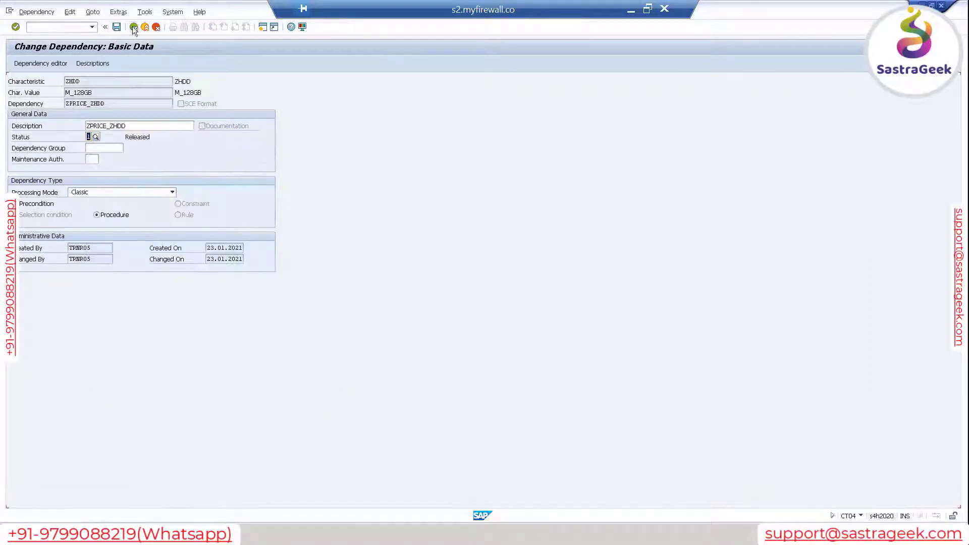
- Leave characteristic ZHDD without saving and discard the unfinished standard order in the other session
click(133, 27)
click(133, 28)
click(133, 27)
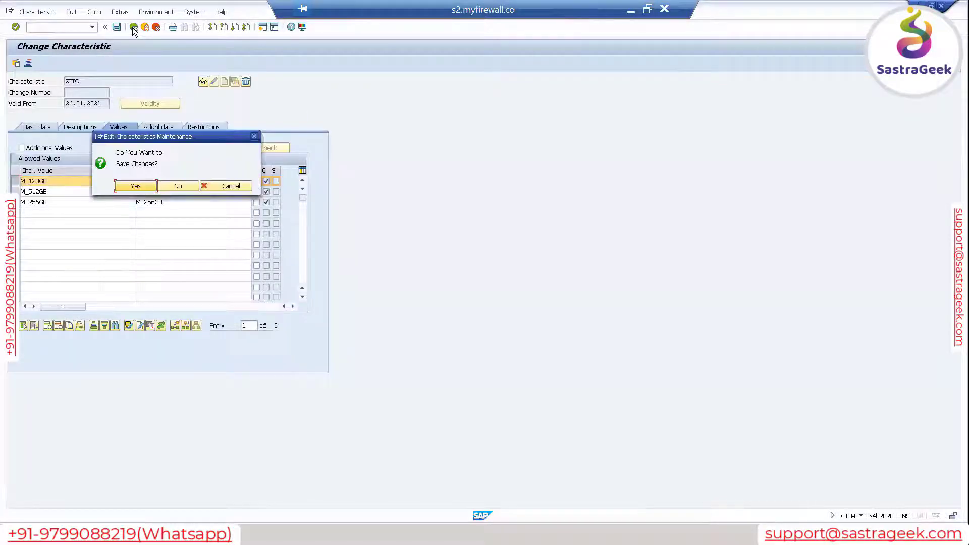
click(177, 186)
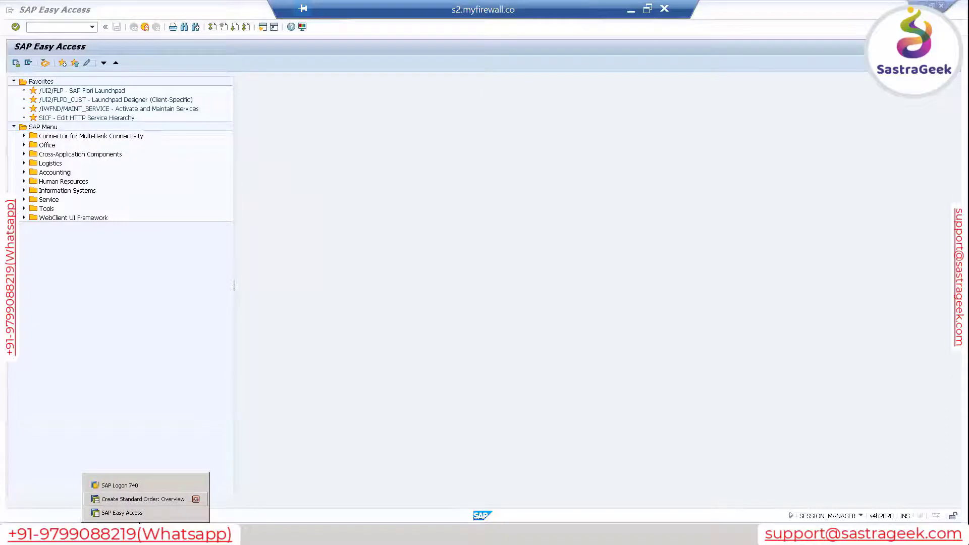
click(195, 499)
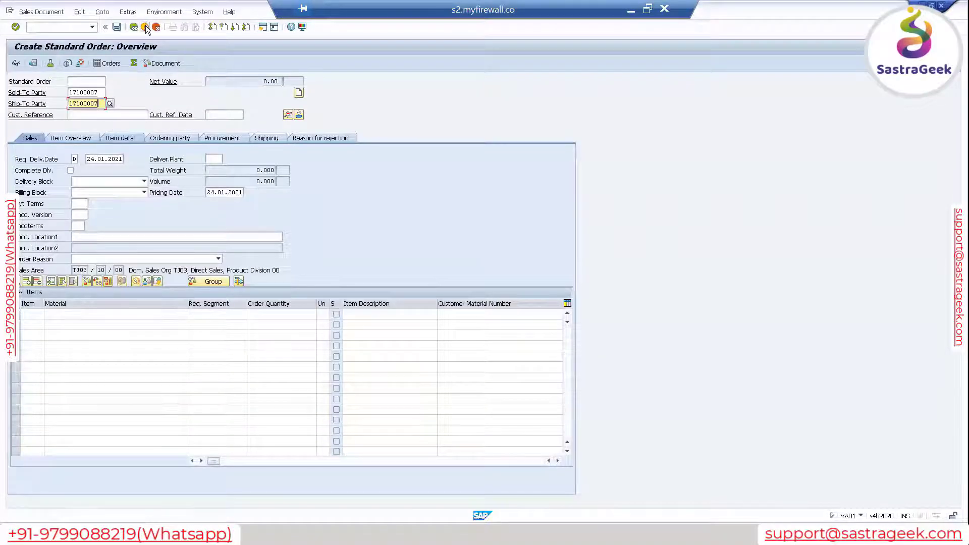
click(145, 26)
click(178, 186)
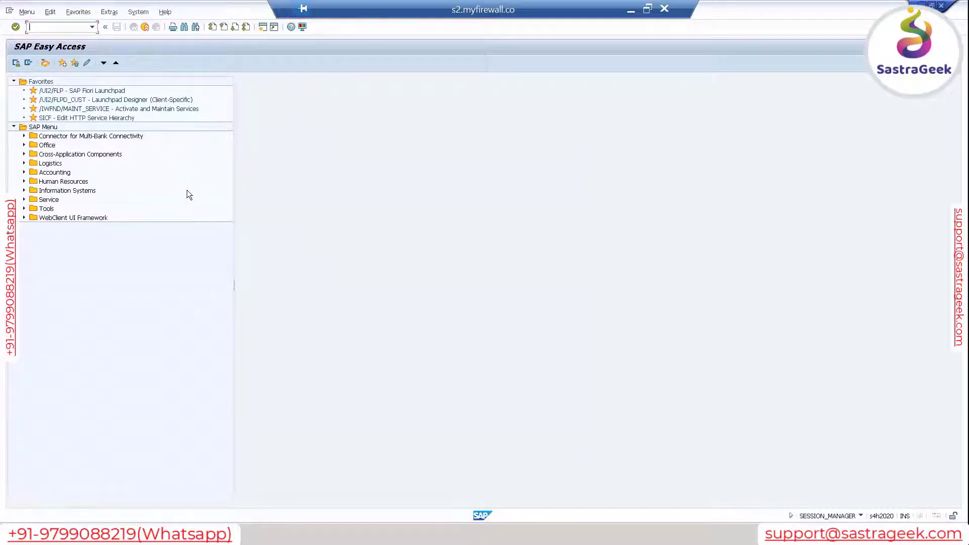
- Display the stock/requirements list in transaction MD04 for material FG_YOGA in plant TJ03
text(md04)
key(Return)
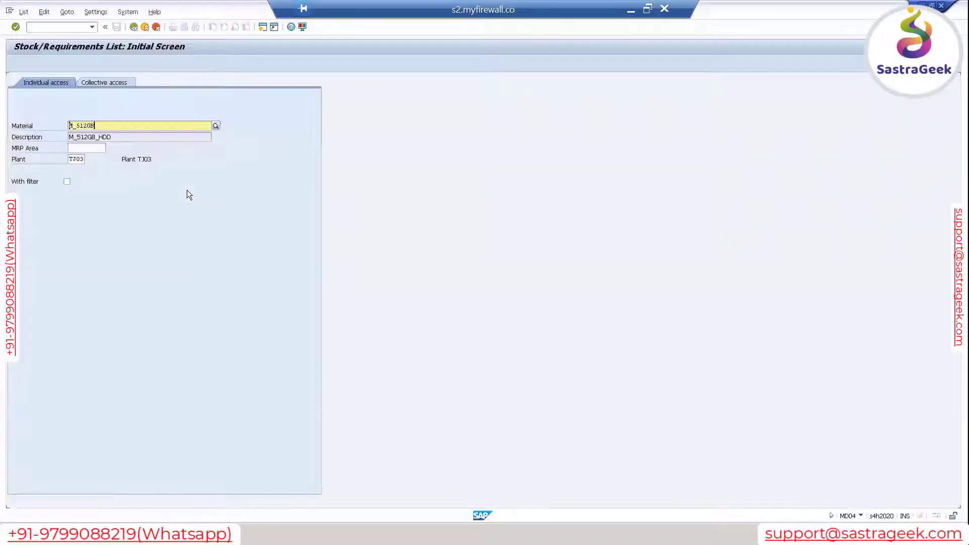
key(BackSpace)
key(BackSpace)
key(BackSpace)
key(BackSpace)
key(BackSpace)
key(BackSpace)
key(BackSpace)
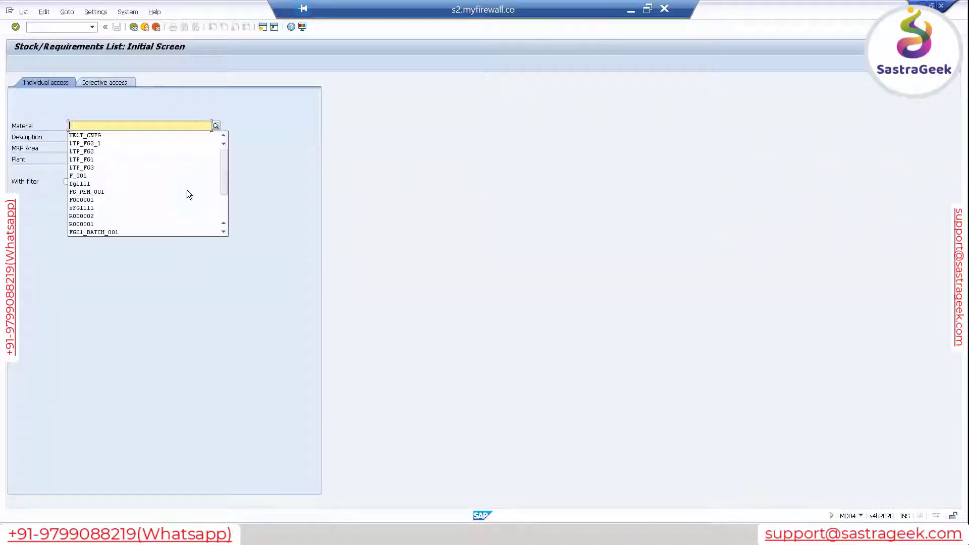
key(Down)
key(Down)
key(Down)
key(Down)
key(Down)
key(Down)
text(FG_)
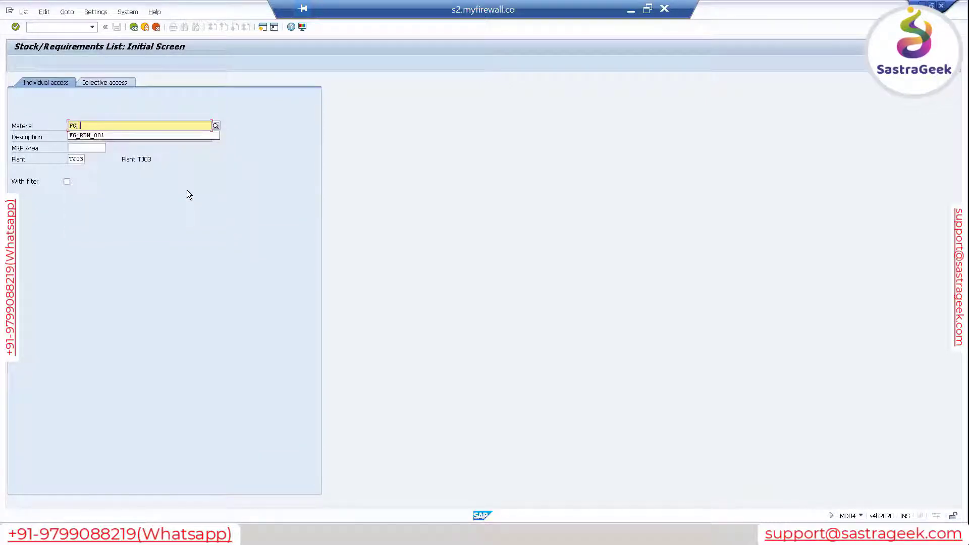
text(Y0)
text(GA)
key(Return)
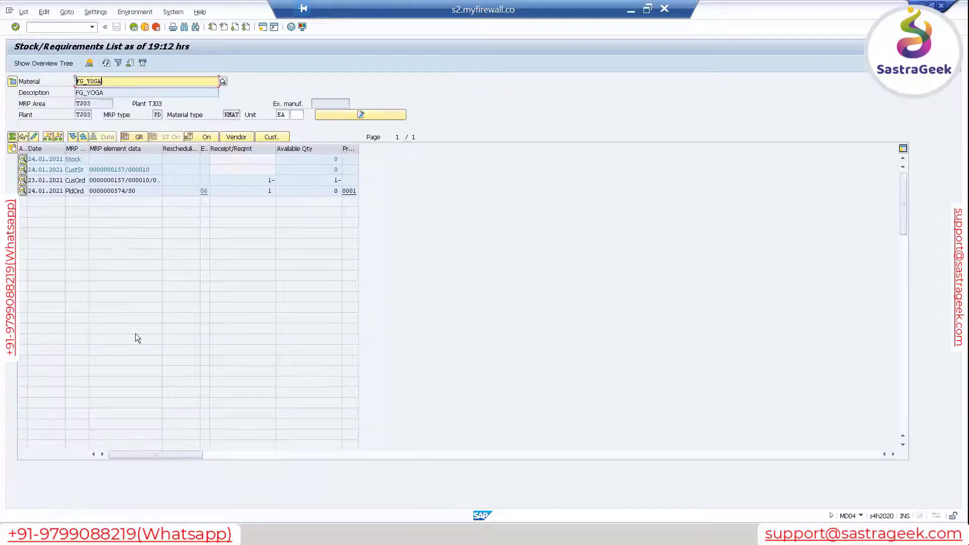
click(76, 193)
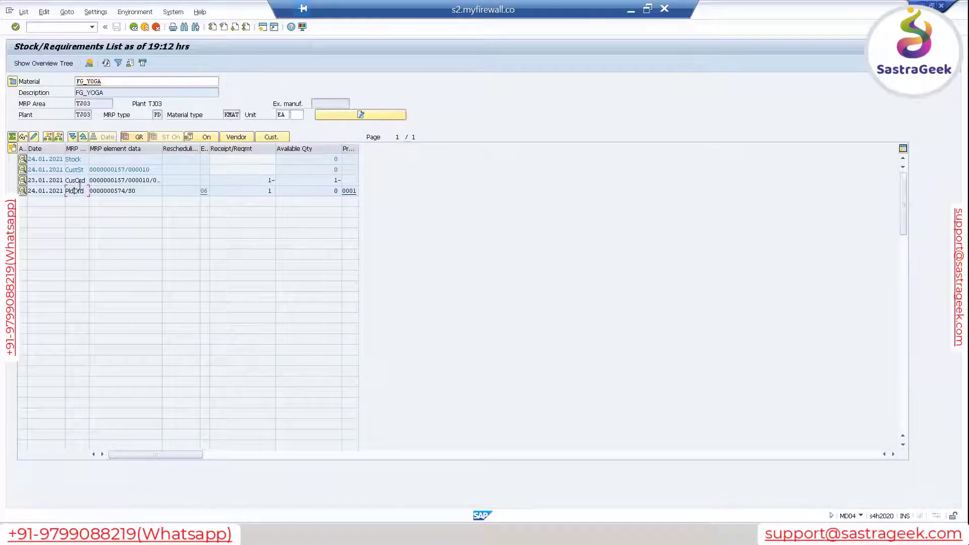
double_click(80, 193)
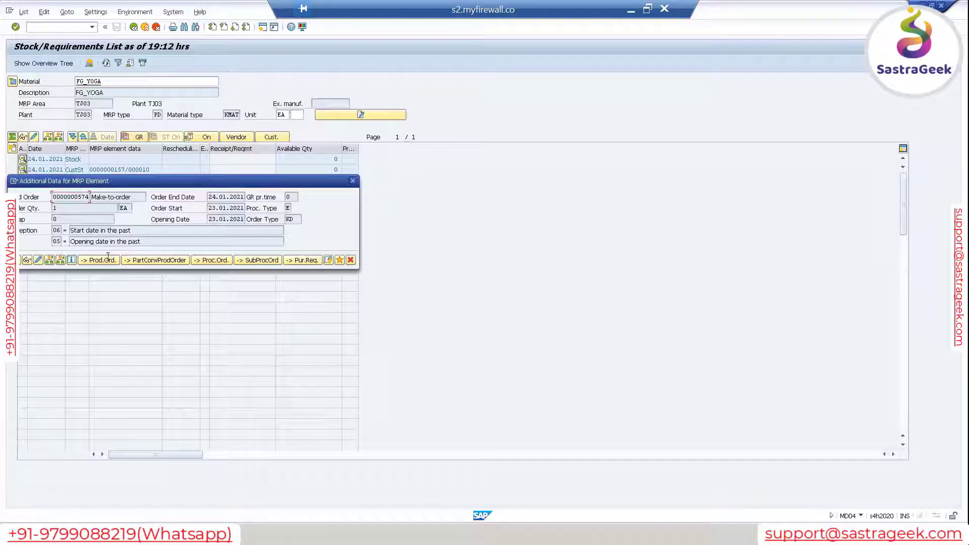
click(100, 260)
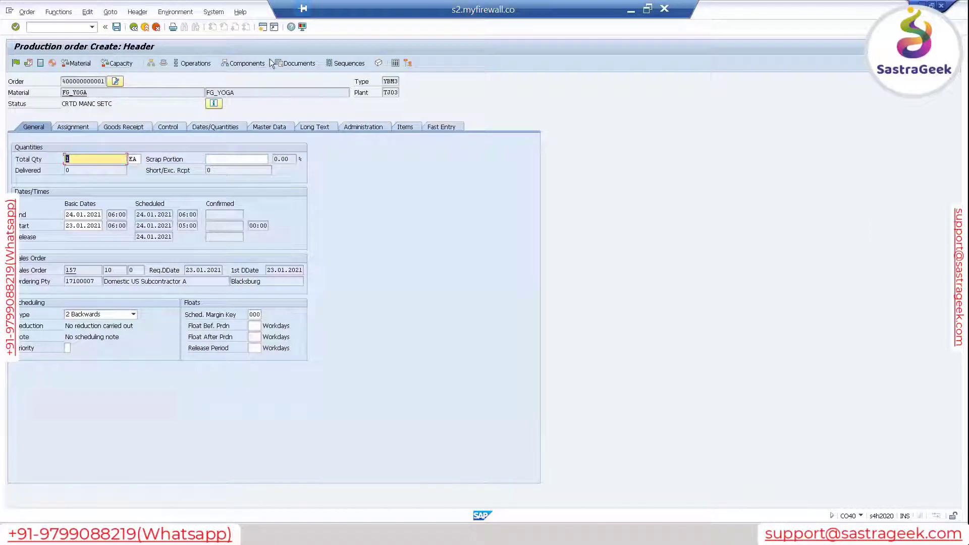
click(134, 26)
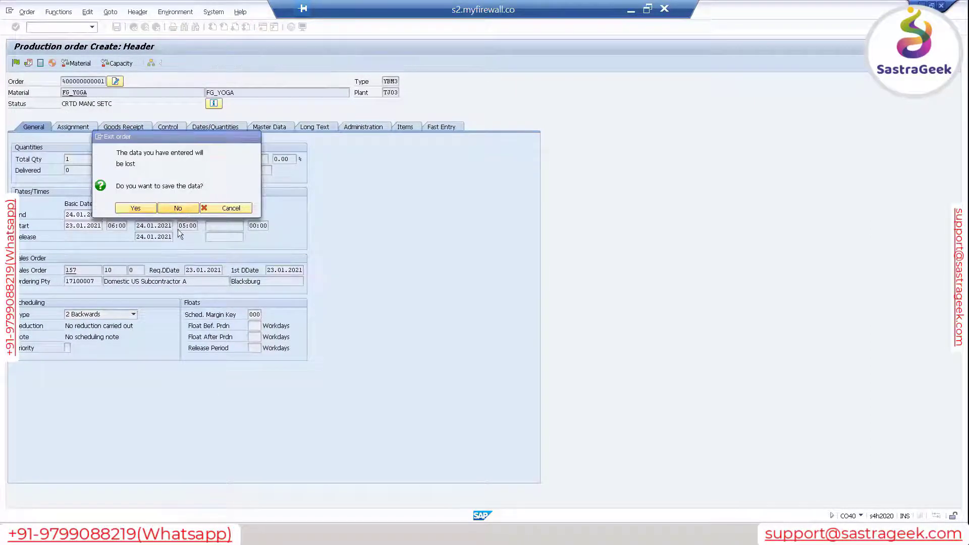
click(177, 209)
- Compare the planned order's ZHDD value with its variant condition keys in the configuration, and exit the stock/requirements list
double_click(72, 190)
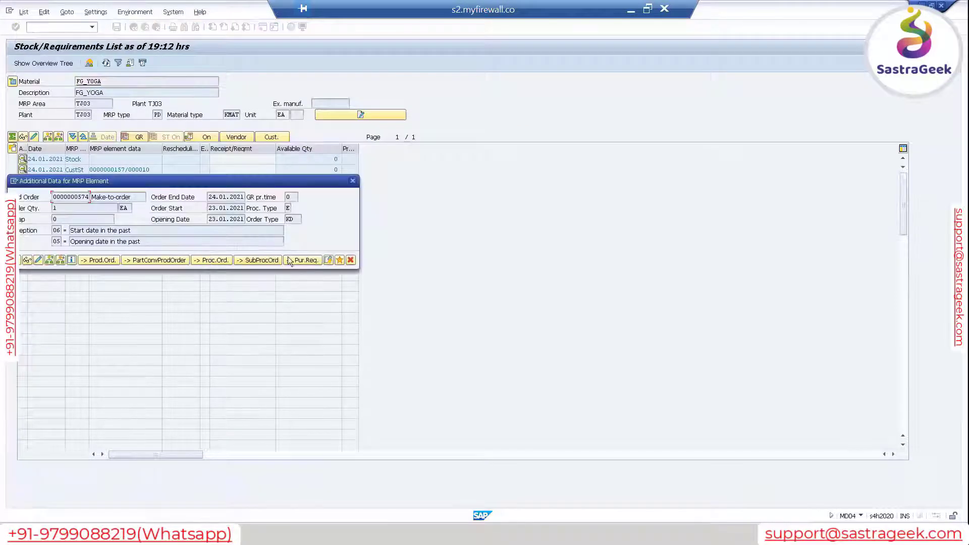
click(329, 260)
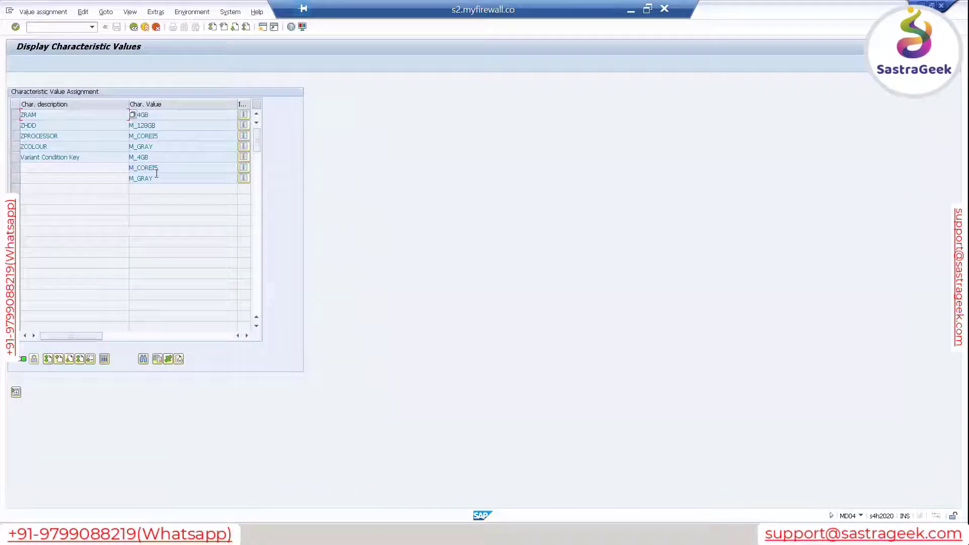
click(161, 158)
drag(162, 128, 89, 125)
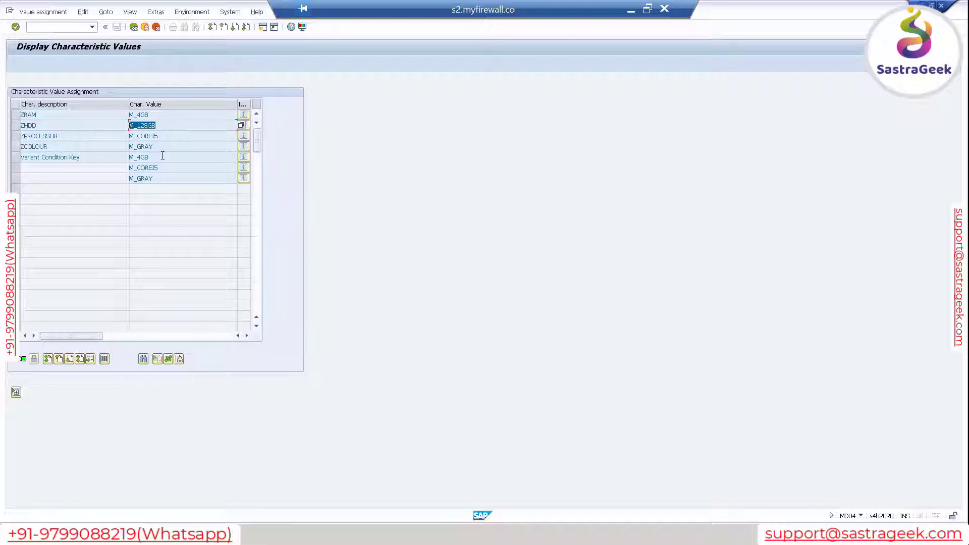
click(135, 28)
click(135, 27)
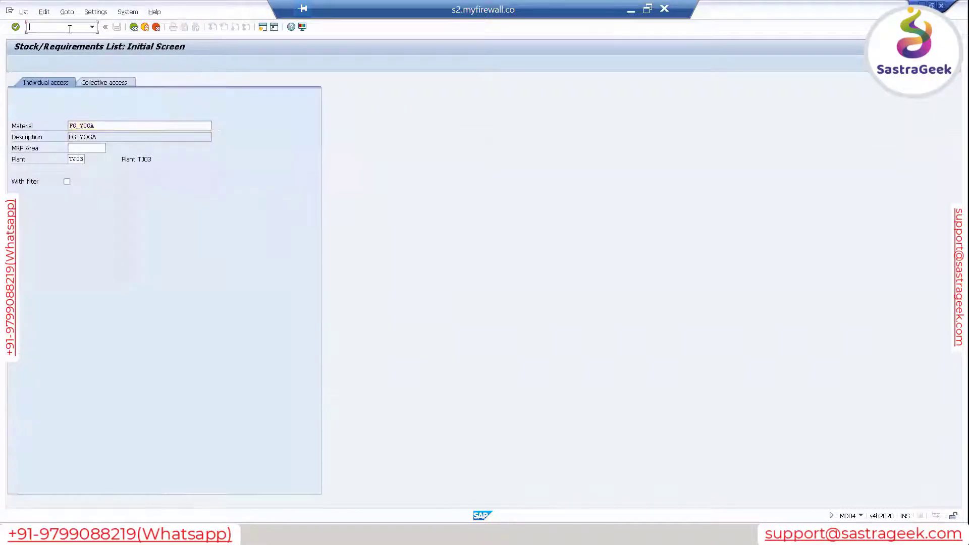
- Start a standard order in VA01 and enter the customer number as sold-to and ship-to party, with customer reference 111
text(/nva01)
key(Return)
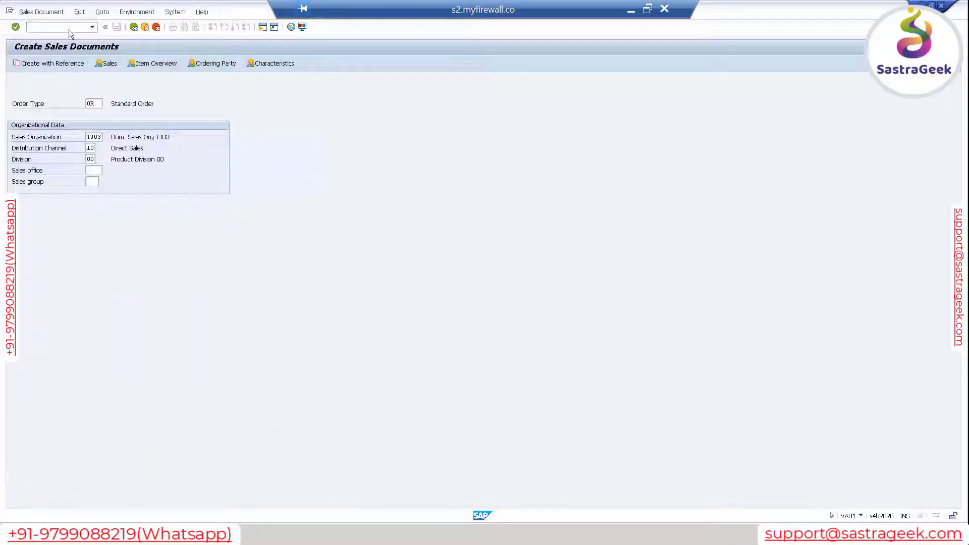
key(Return)
click(89, 92)
click(86, 98)
click(87, 105)
click(87, 105)
click(84, 110)
click(83, 115)
text(111)
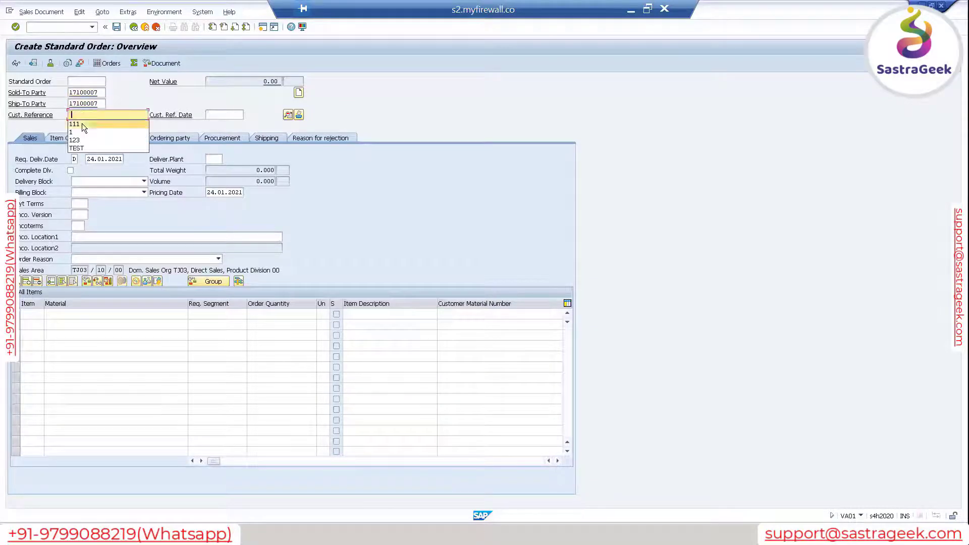
- Add material FG_YOGA to the first order item with quantity 1 and plant tj03
click(72, 315)
click(71, 321)
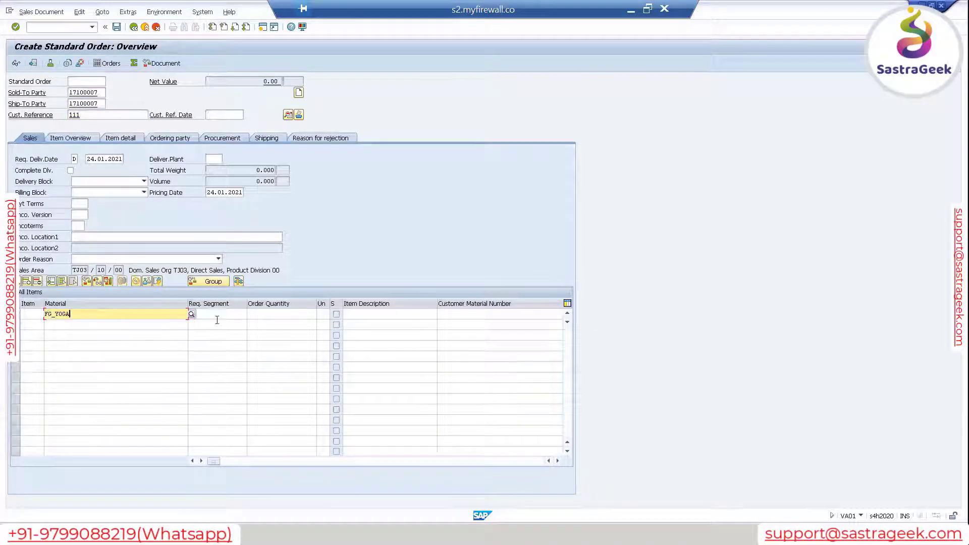
click(271, 314)
text(1)
key(Return)
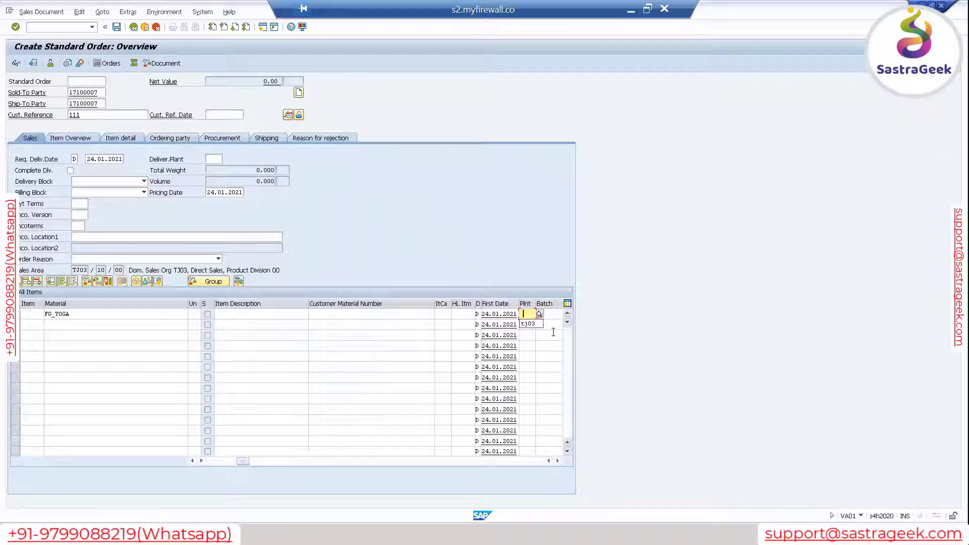
click(534, 325)
- Set payment terms 0001, Incoterms CIF and Inco. Location1 111, and proceed to the item's characteristic value assignment
click(76, 204)
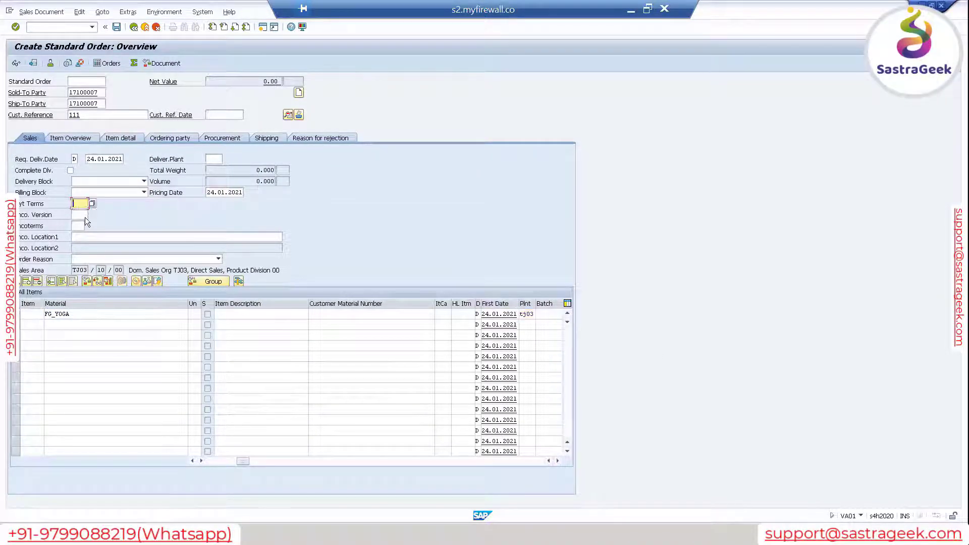
click(79, 214)
click(77, 226)
click(79, 236)
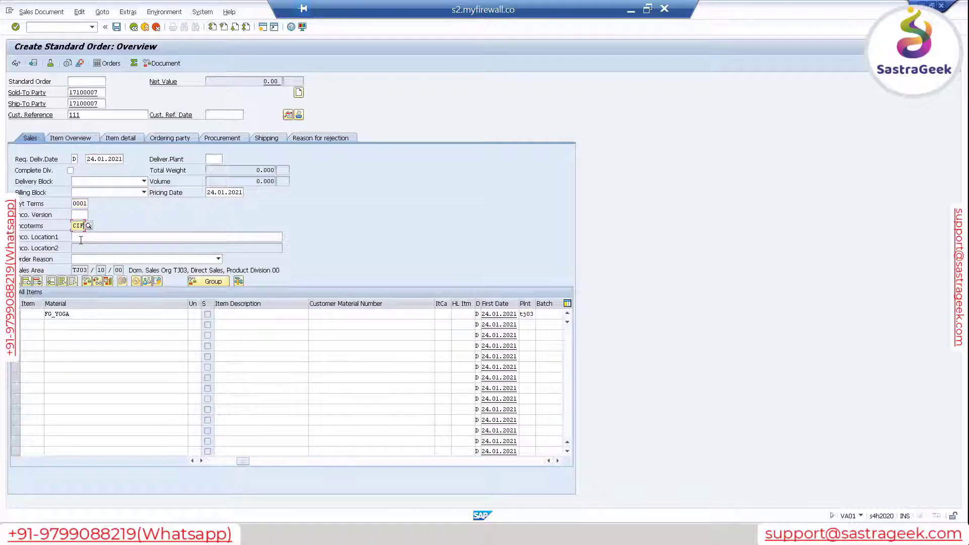
click(80, 240)
text(111)
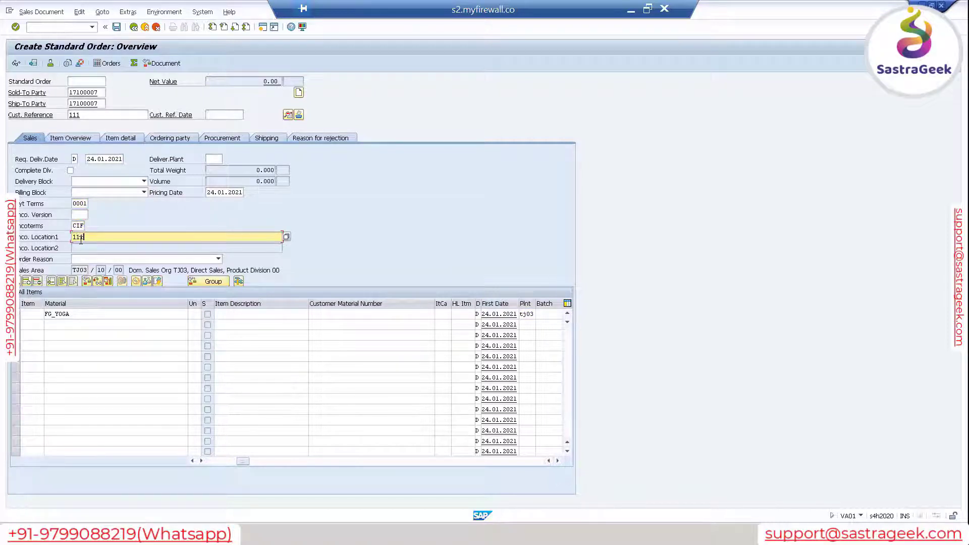
key(Return)
key(Return)
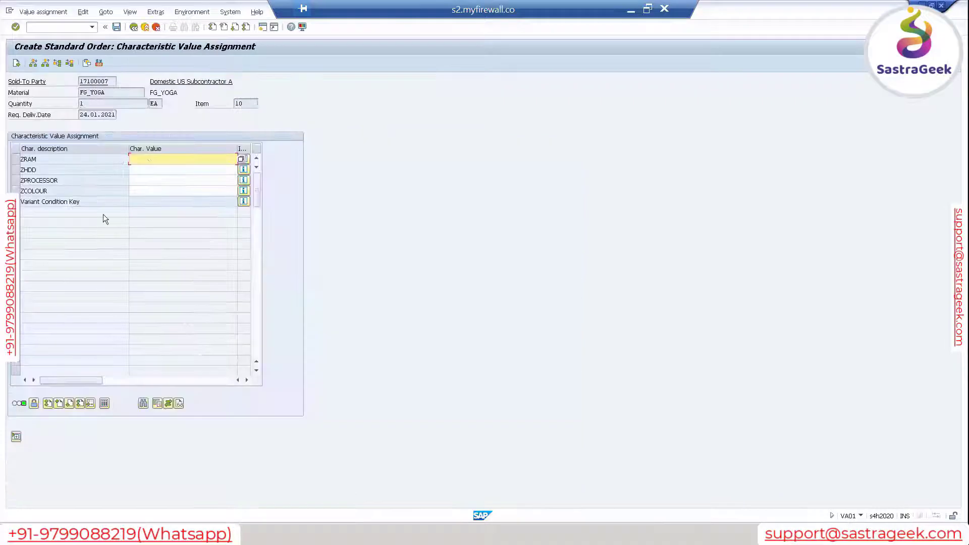
- Assign value M_8GB to characteristic ZRAM and M_512GB to ZHDD
key(F4)
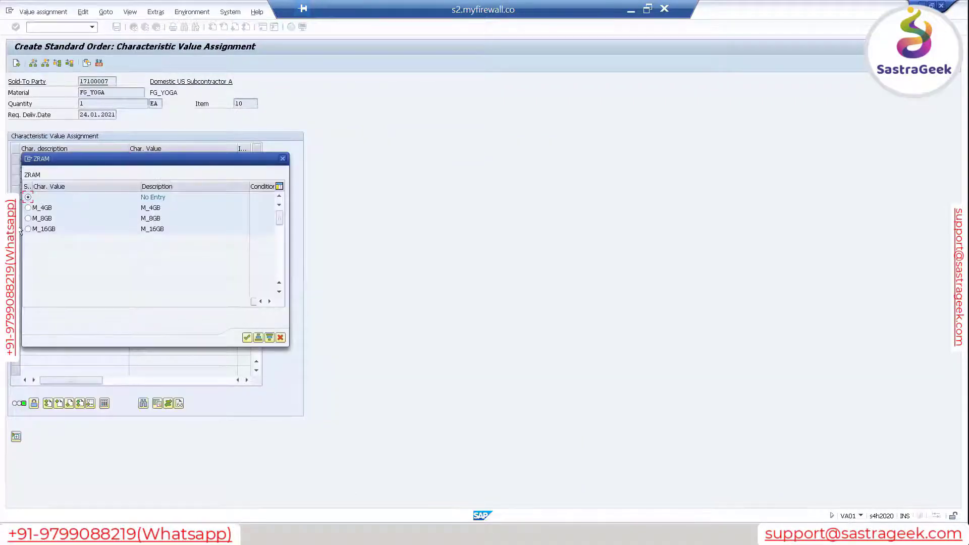
click(28, 218)
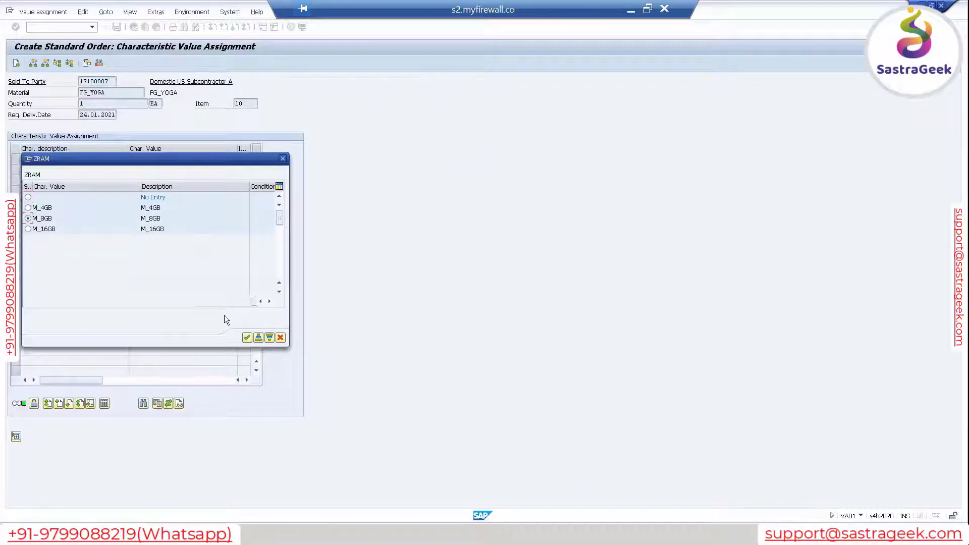
click(248, 338)
click(168, 170)
key(F4)
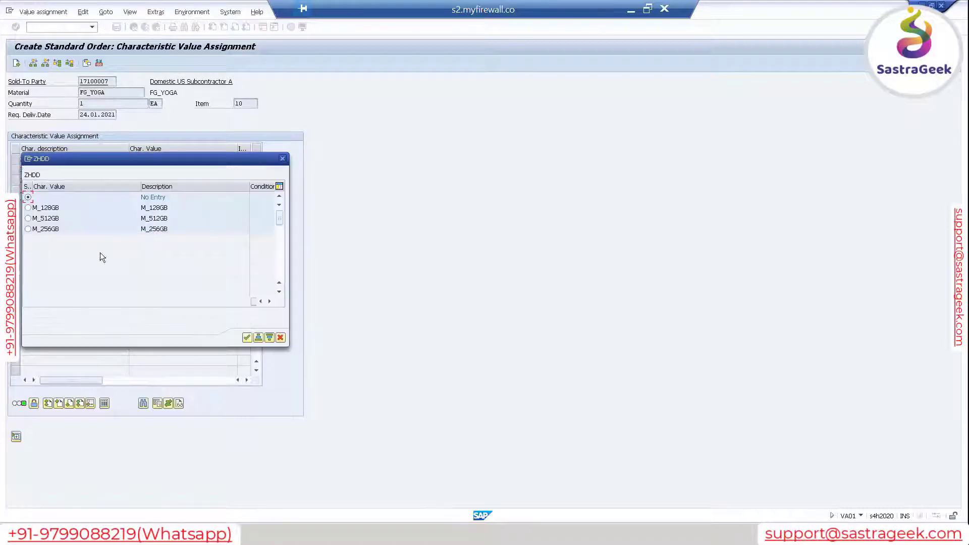
click(28, 218)
click(248, 337)
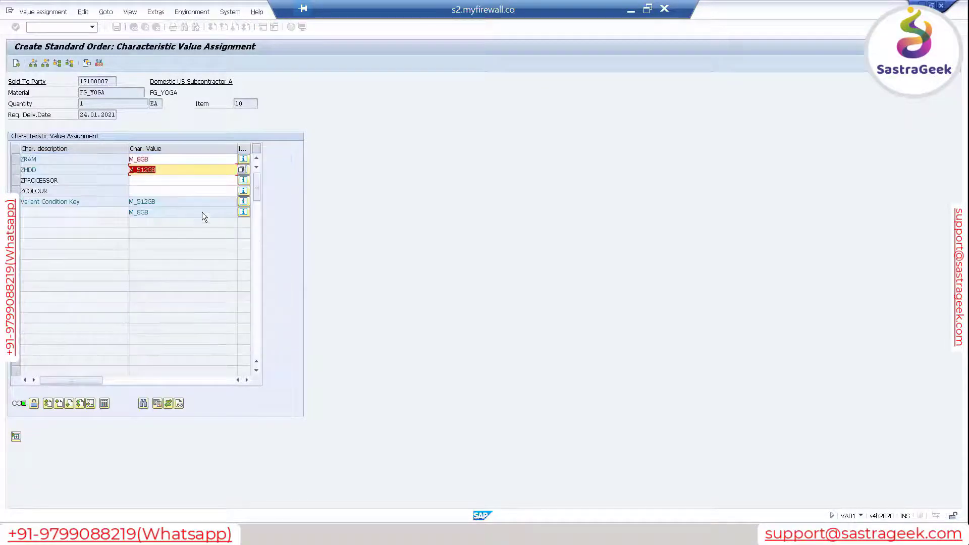
- Assign M_COREI7 to ZPROCESSOR and M_SILVER to ZCOLOUR, and continue through availability control to the order overview
click(168, 181)
key(F4)
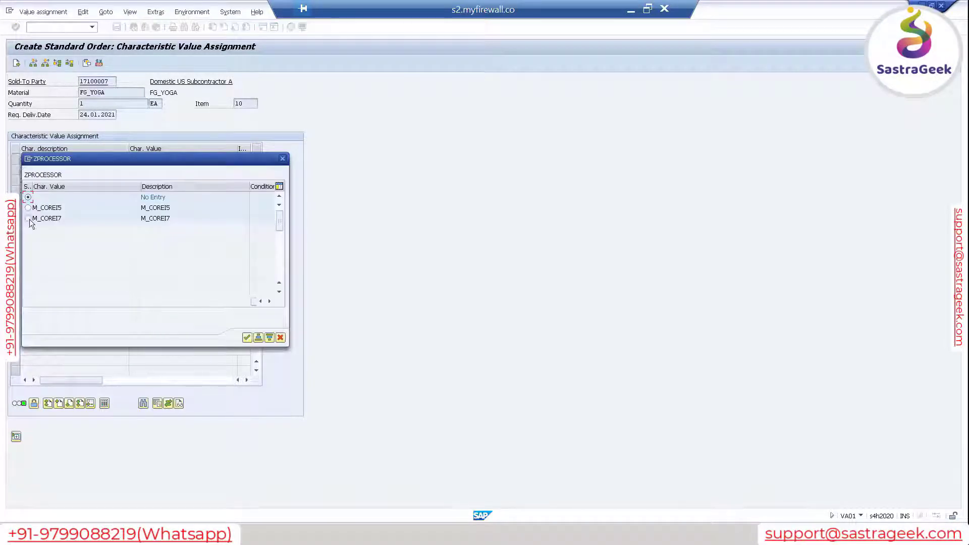
click(247, 337)
click(154, 188)
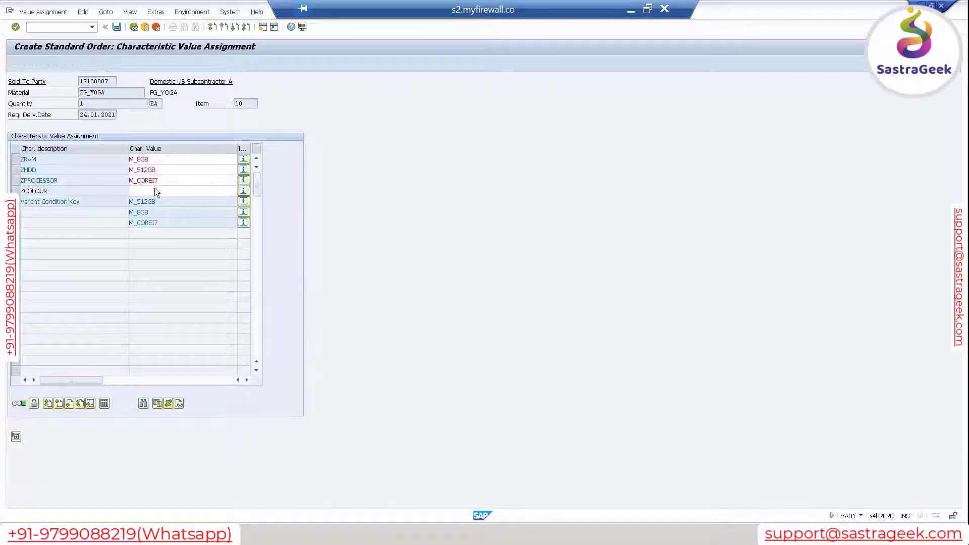
key(F4)
click(28, 218)
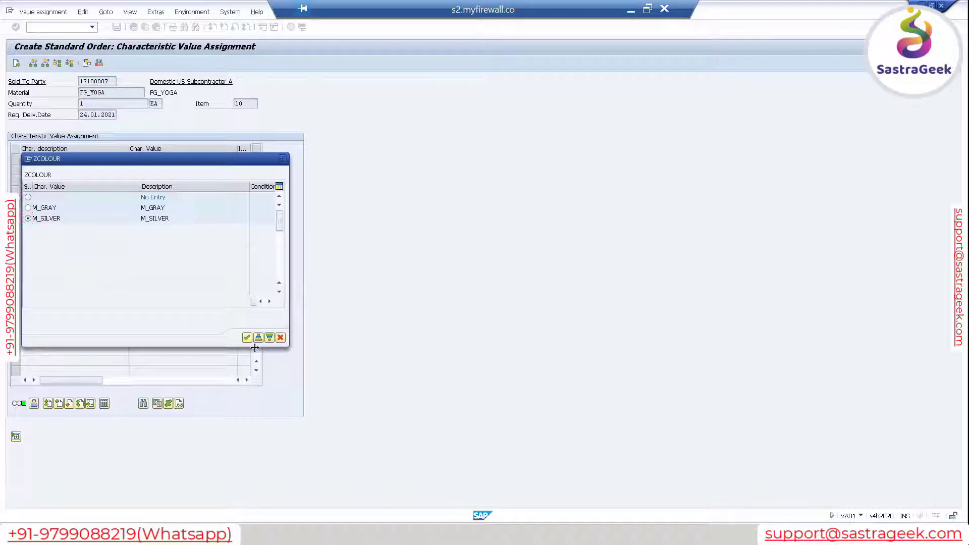
click(247, 338)
click(16, 64)
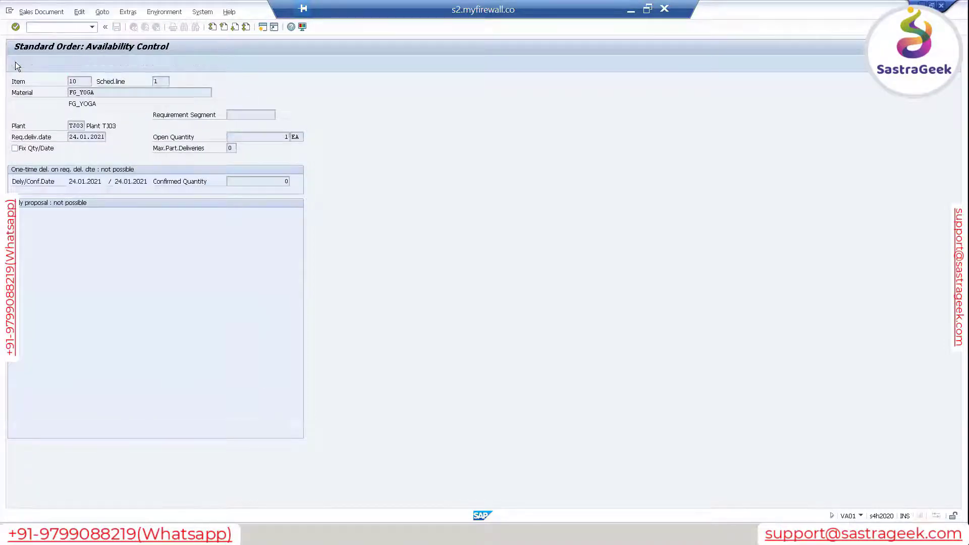
click(27, 63)
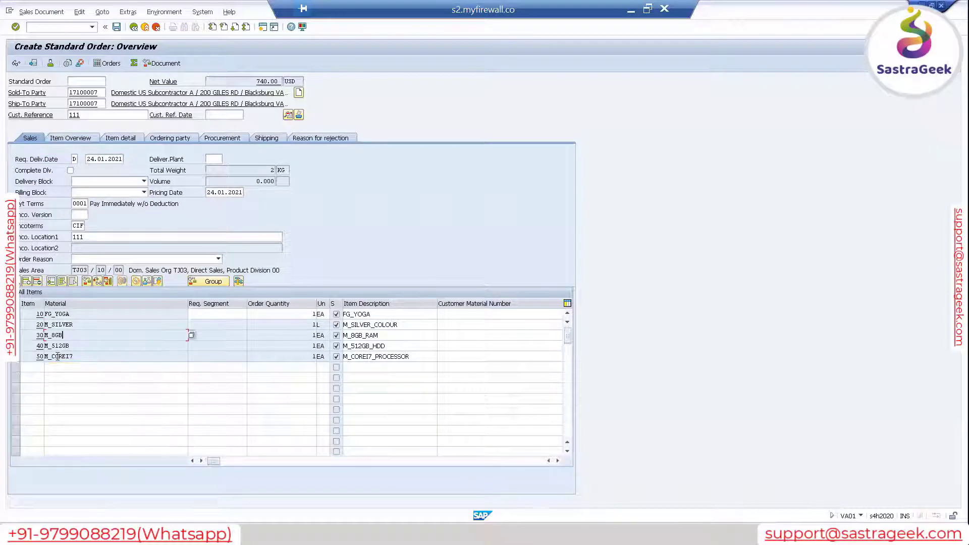
- Add condition type PPR0 with amount 100 to the pricing conditions of item 10, and return to the order overview
click(21, 314)
double_click(32, 313)
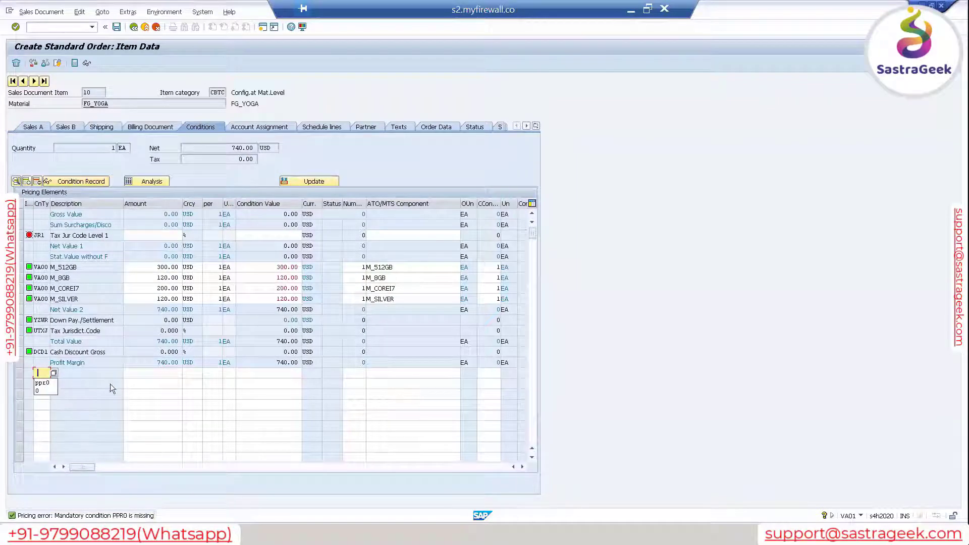
click(45, 383)
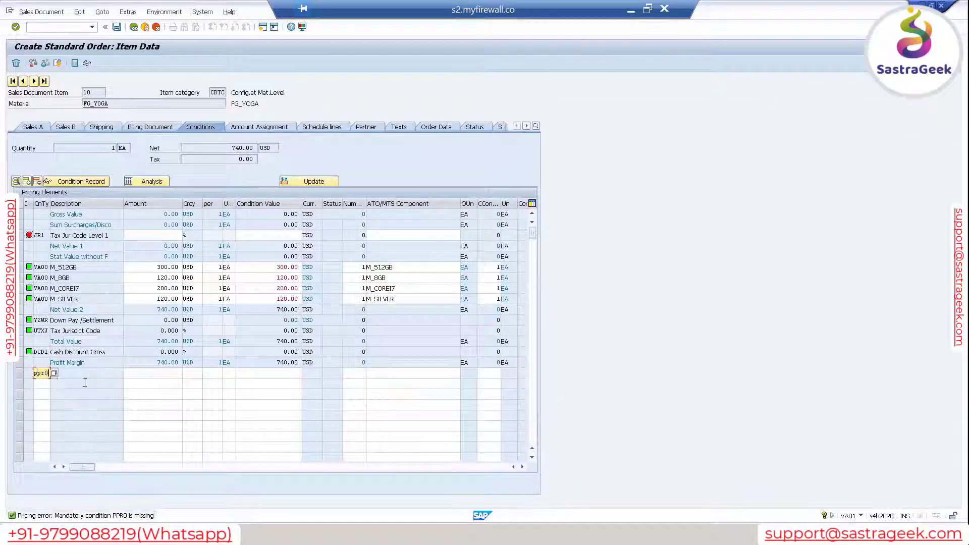
click(155, 374)
text(100)
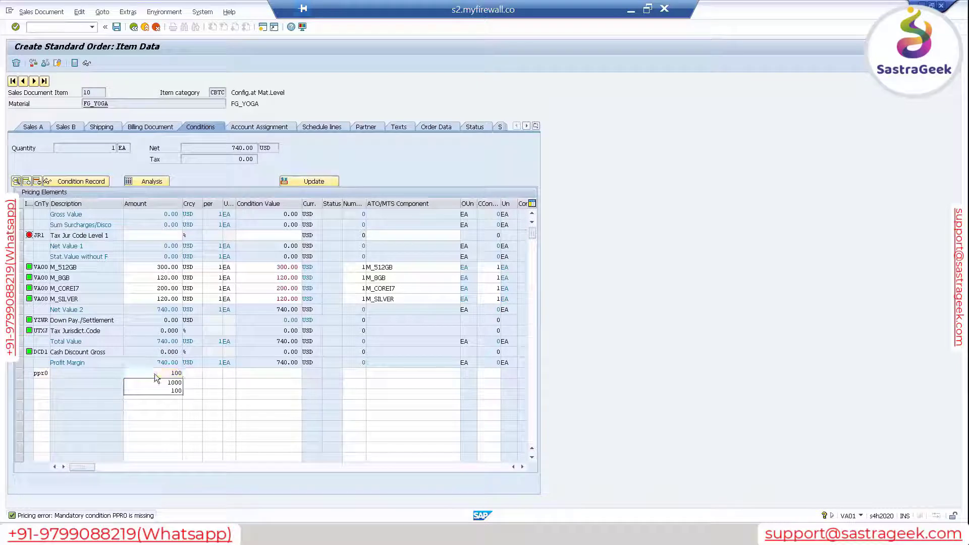
key(Return)
click(135, 27)
click(128, 12)
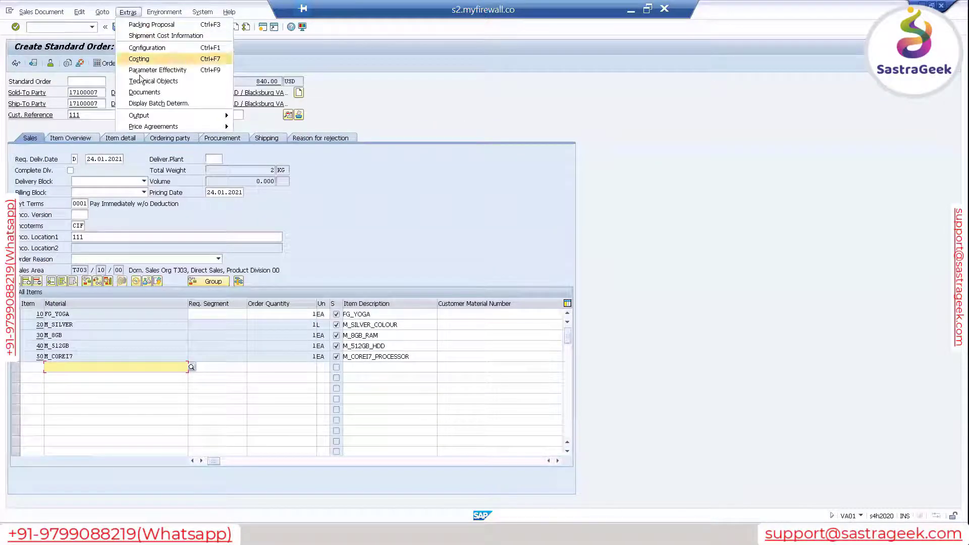
mouse_move(164, 11)
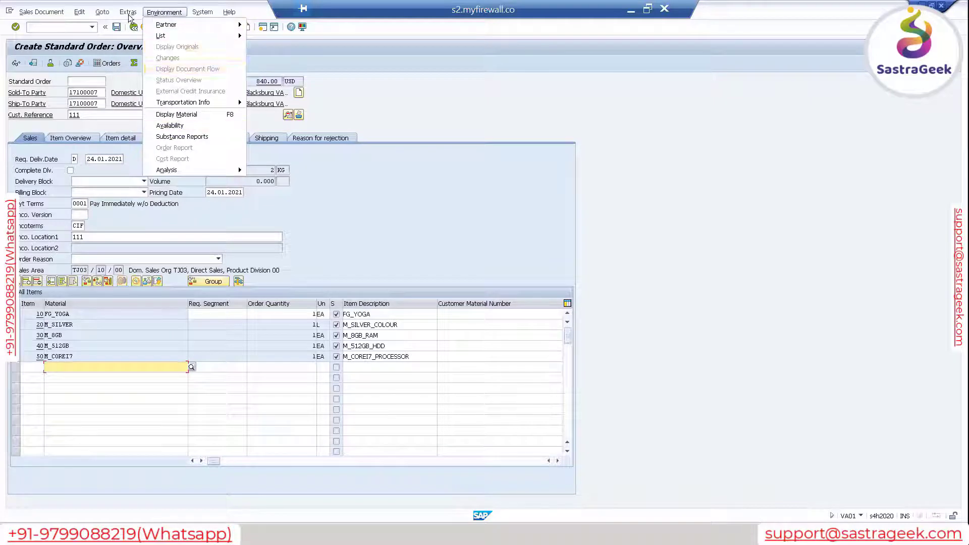
click(103, 13)
mouse_move(43, 13)
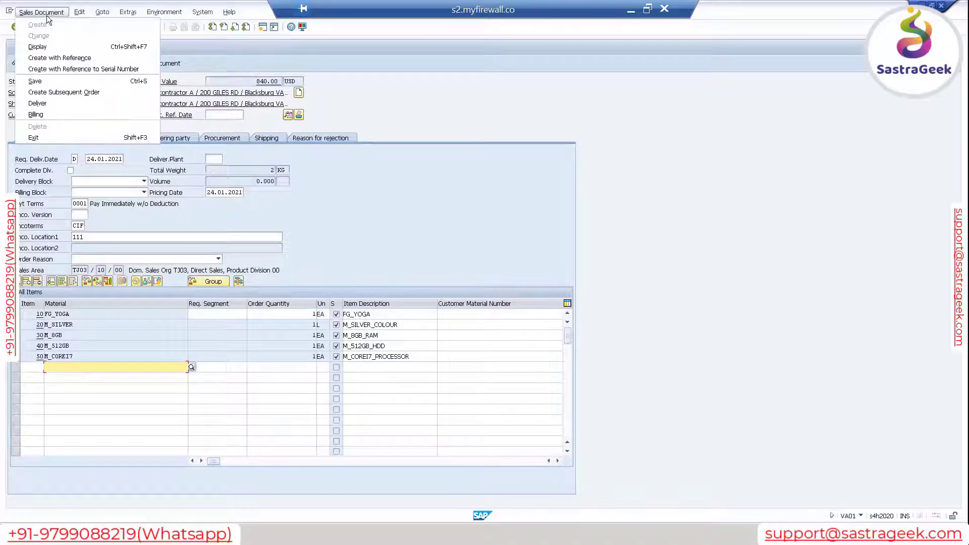
click(427, 243)
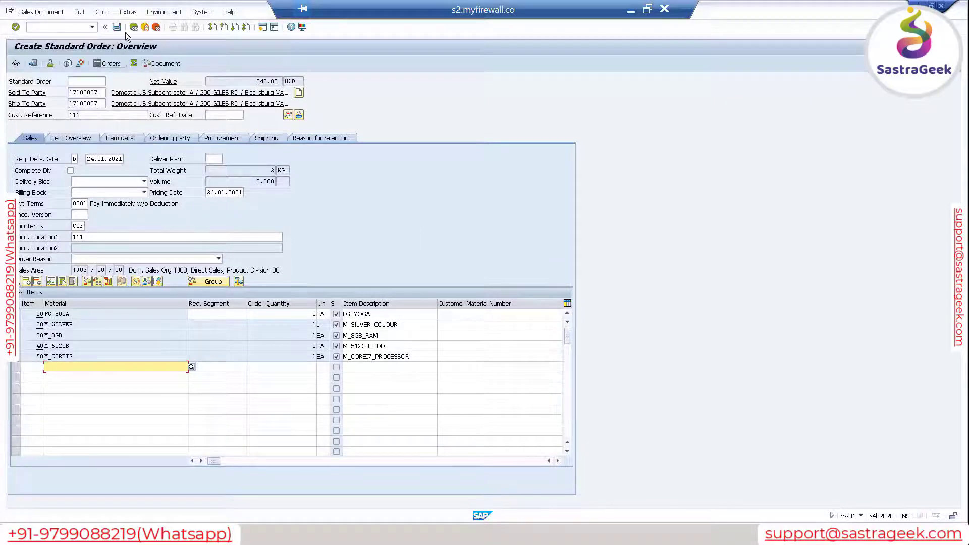
click(102, 11)
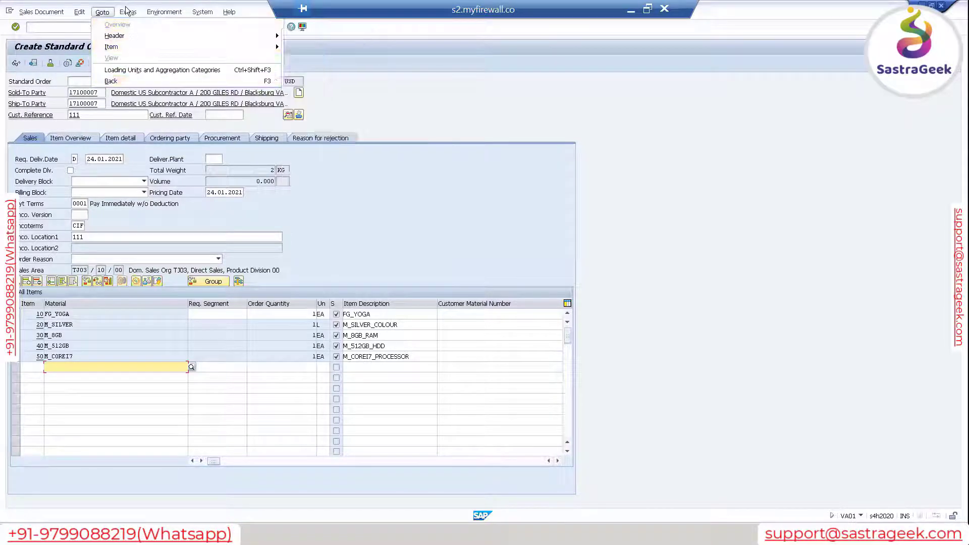
mouse_move(128, 12)
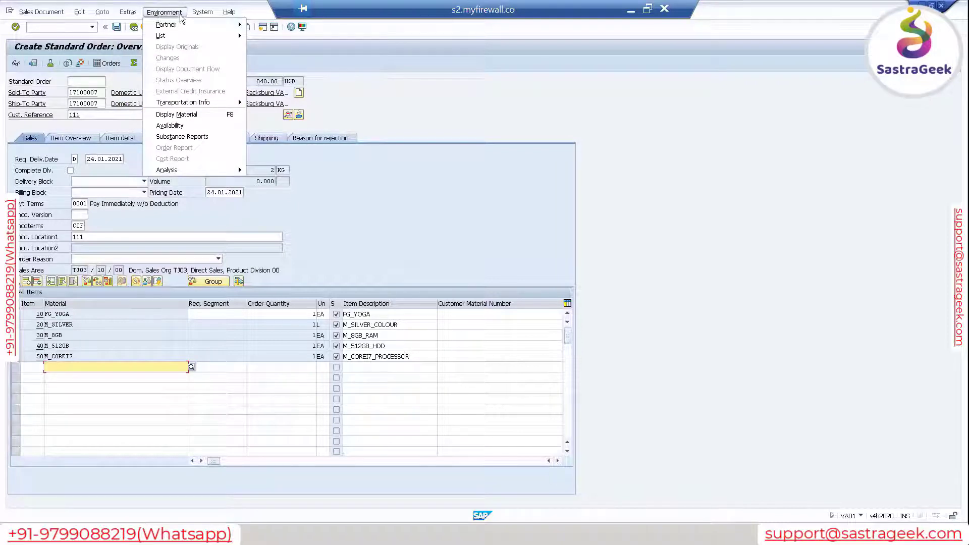
click(369, 204)
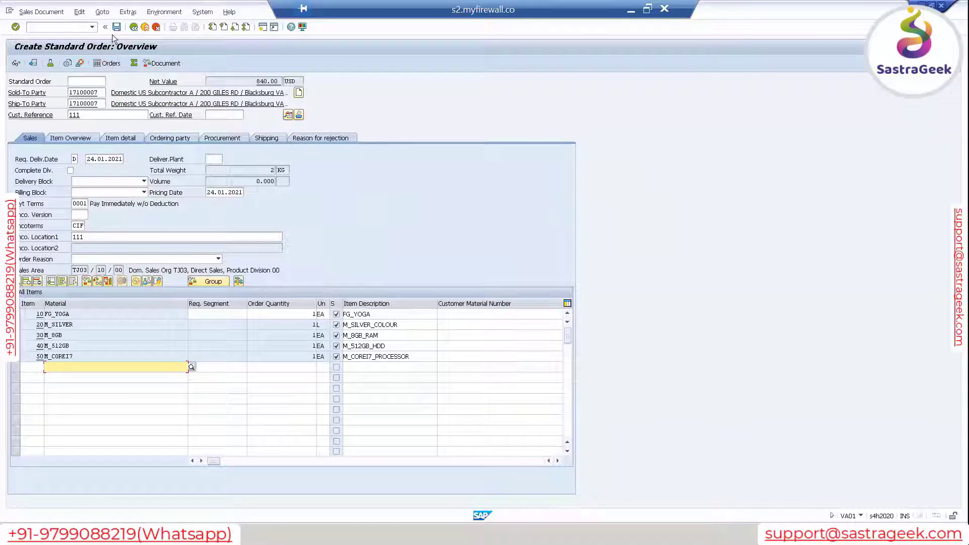
- Check the order's incompletion log for missing data and return to the order overview
click(82, 14)
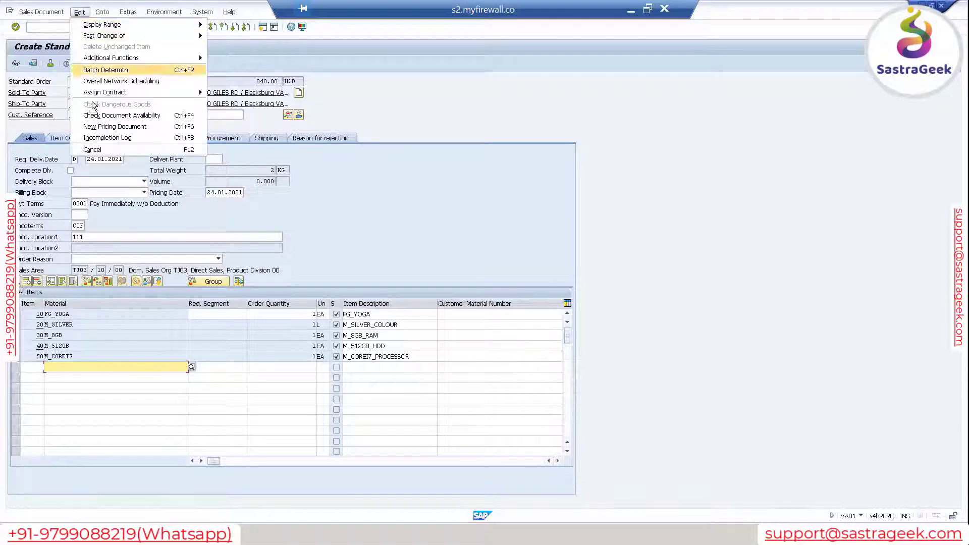
click(98, 138)
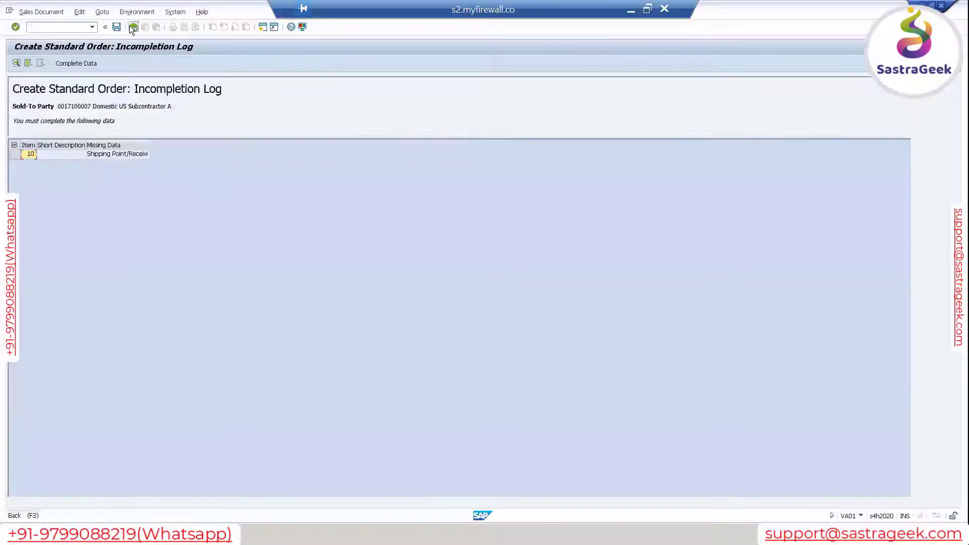
click(129, 25)
click(82, 11)
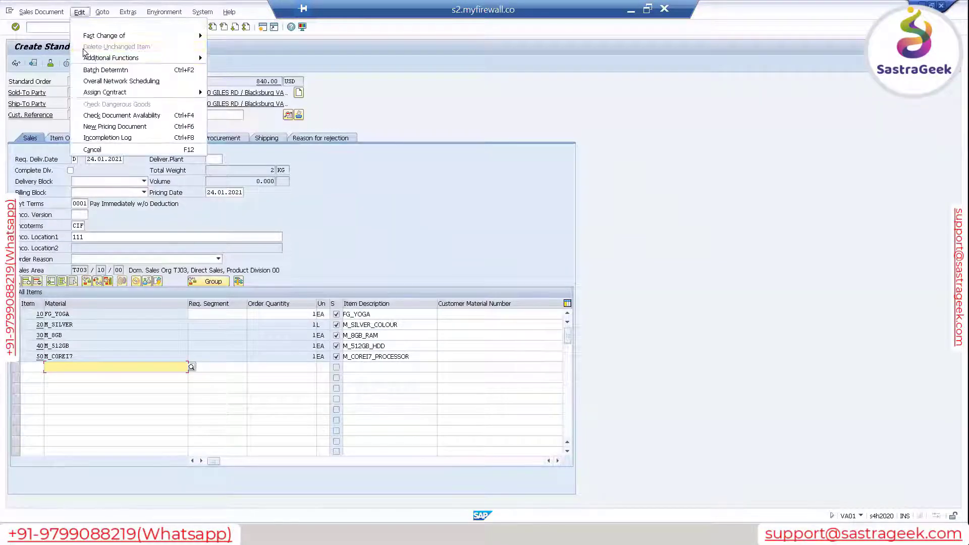
click(90, 138)
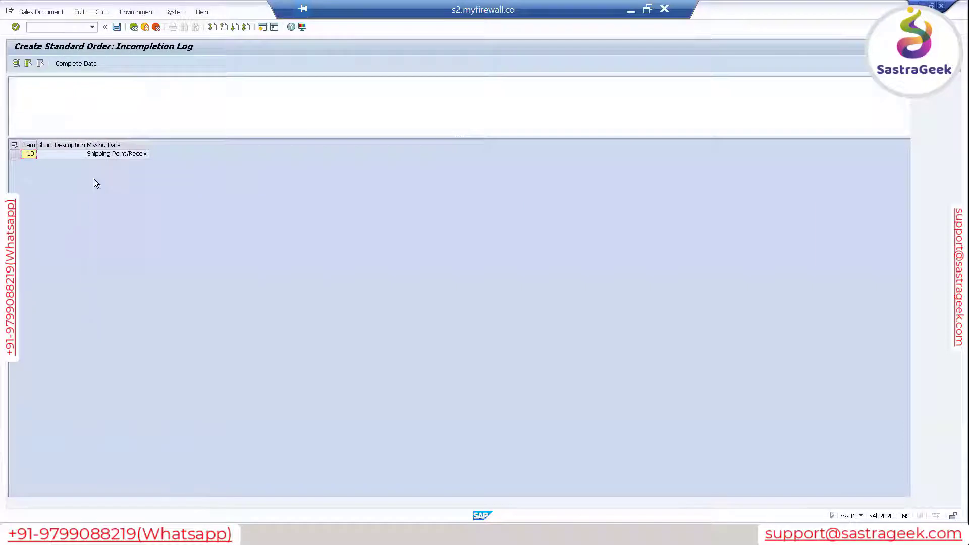
click(132, 26)
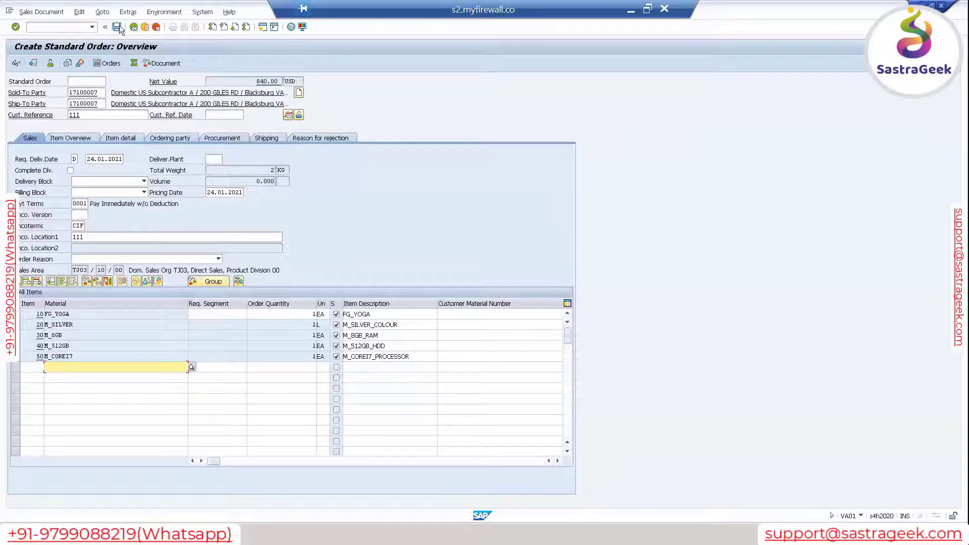
- Save the standard order and leave order creation
click(118, 27)
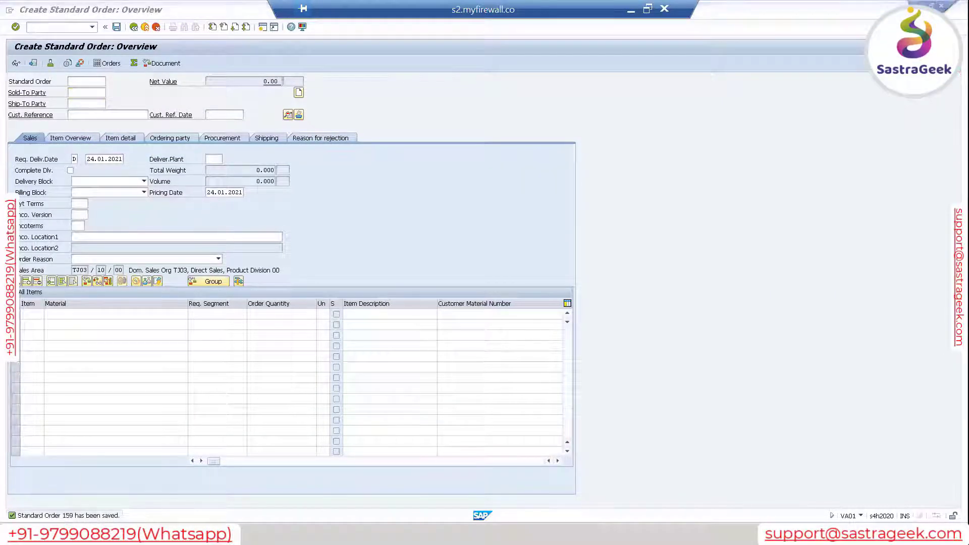
key(F3)
- Display the MD04 stock/requirements list for FG_YOGA and locate the new customer order's requirement
text(md0)
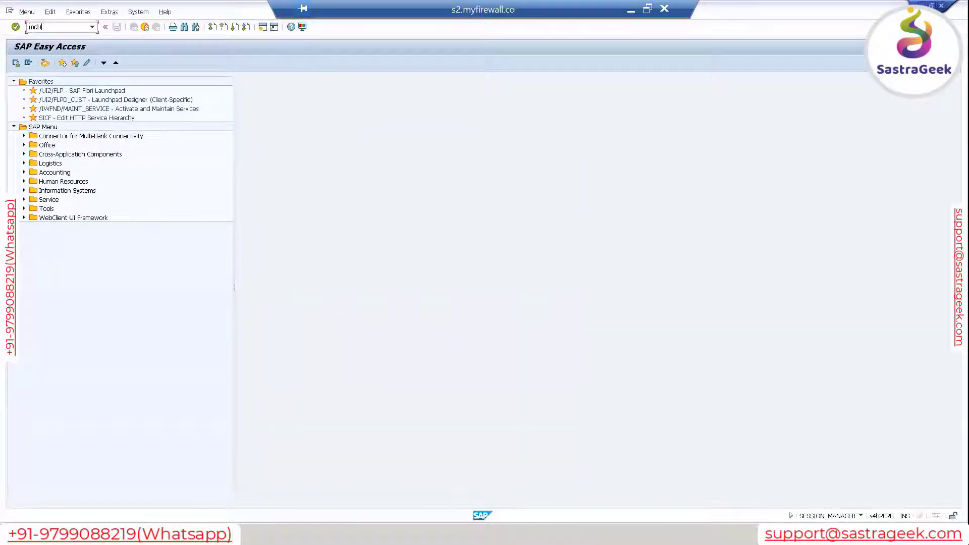
text(54)
key(Return)
key(Return)
click(123, 212)
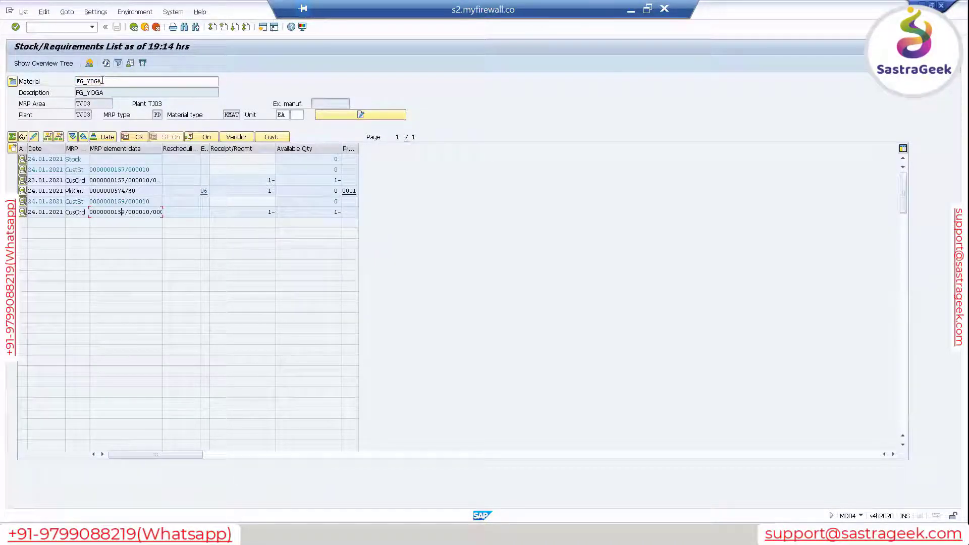
- Leave the FG_YOGA stock/requirements list and start MRP Live with transaction MD01N
double_click(89, 81)
click(27, 27)
text(/n)
key(Return)
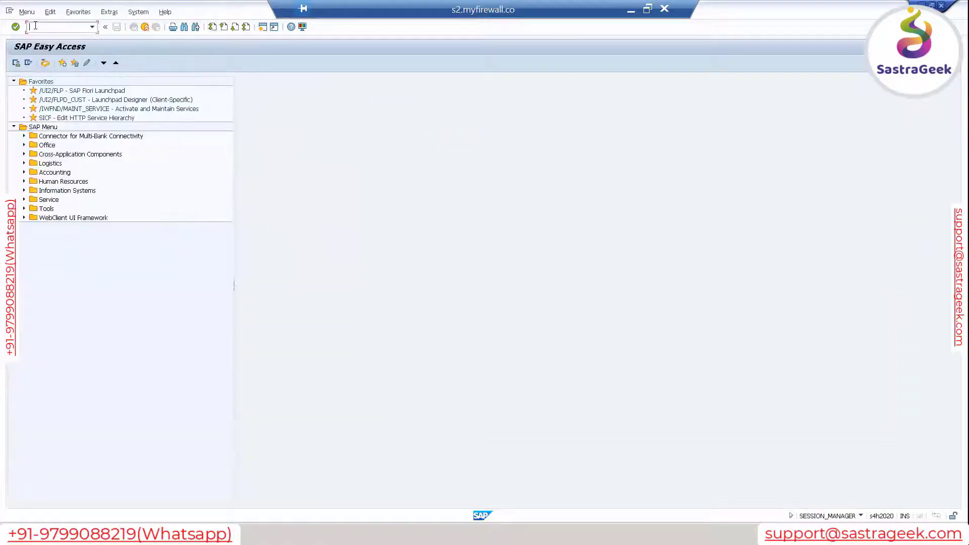
text(md01n)
key(Return)
- Run MRP Live for FG_YOGA in plant TJ03, including changed BOM, order BOM and stock transfer materials, with scheduling 1 and planning mode 3
click(32, 171)
click(33, 182)
click(34, 193)
click(130, 237)
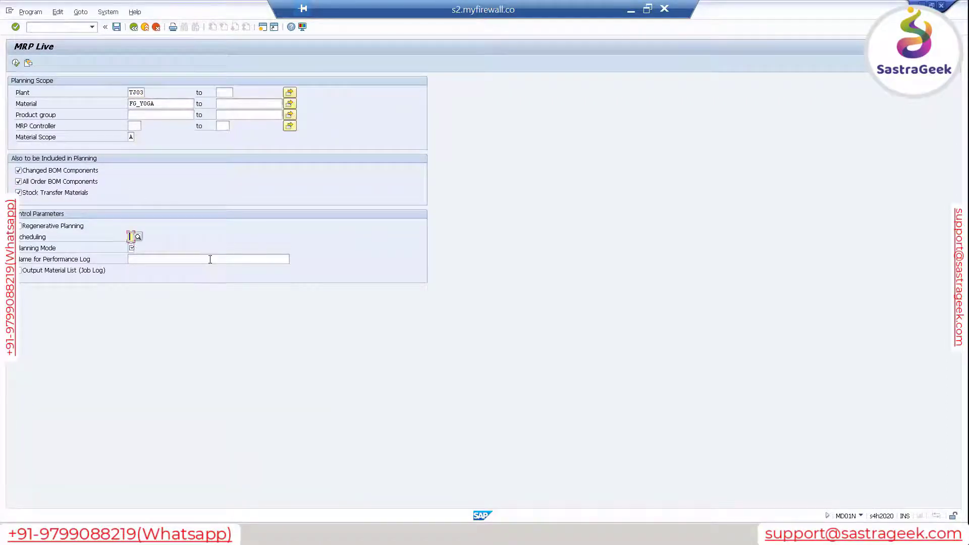
text(1)
key(Tab)
text(3)
click(16, 63)
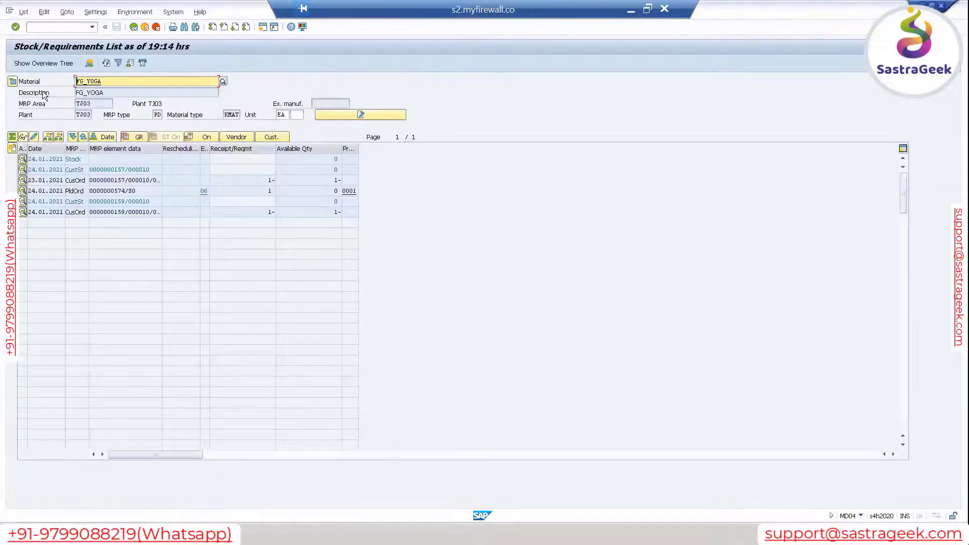
- Convert the last planned order in FG_YOGA's refreshed stock/requirements list into a production order, release and save it, and refresh the list
click(103, 81)
key(Return)
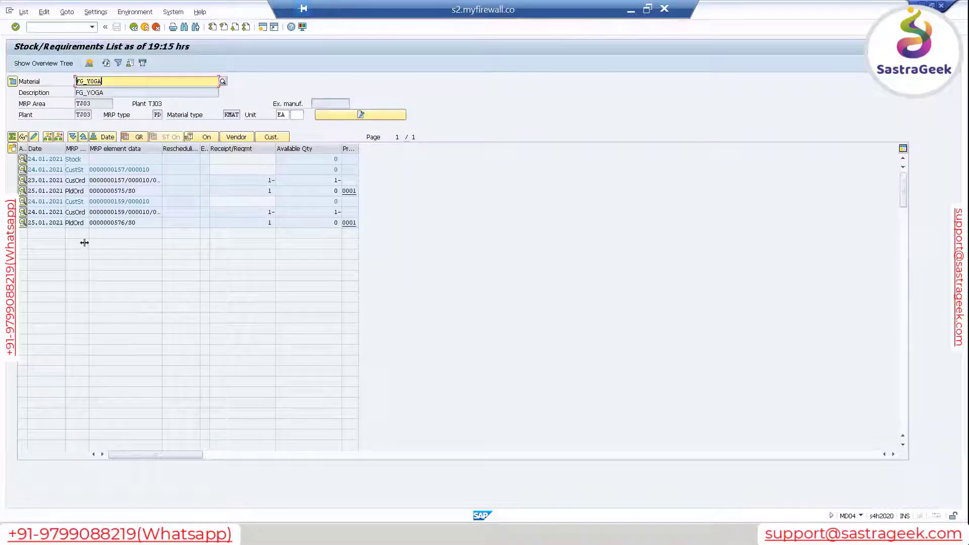
double_click(79, 222)
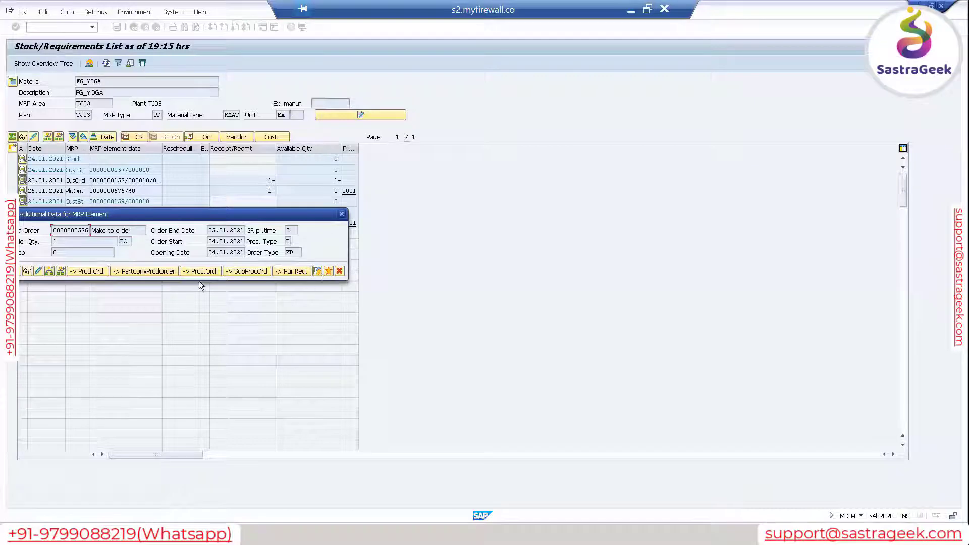
click(84, 273)
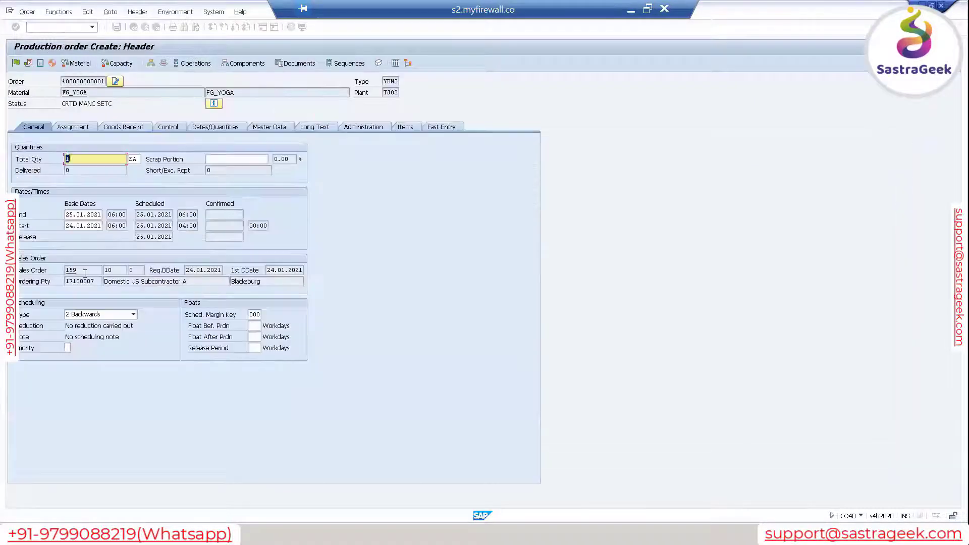
click(16, 62)
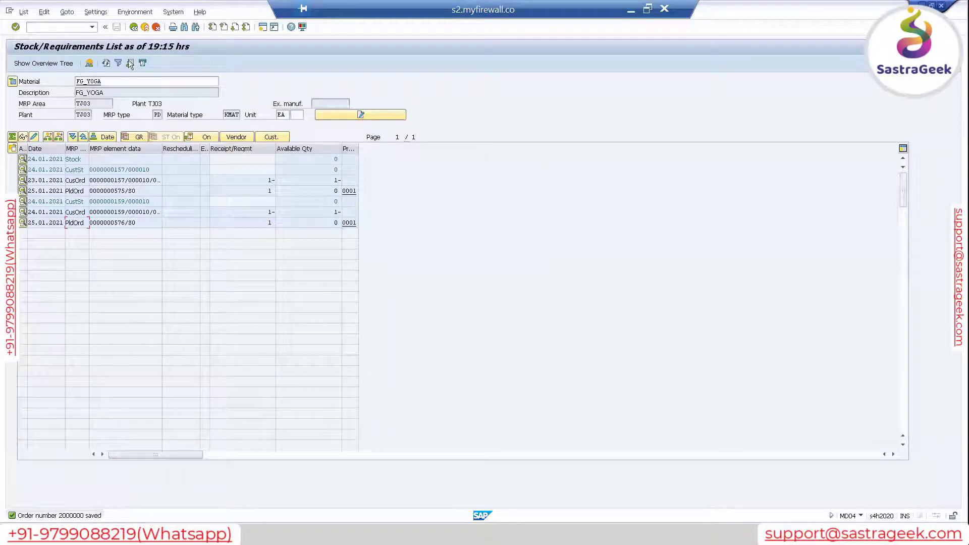
click(105, 63)
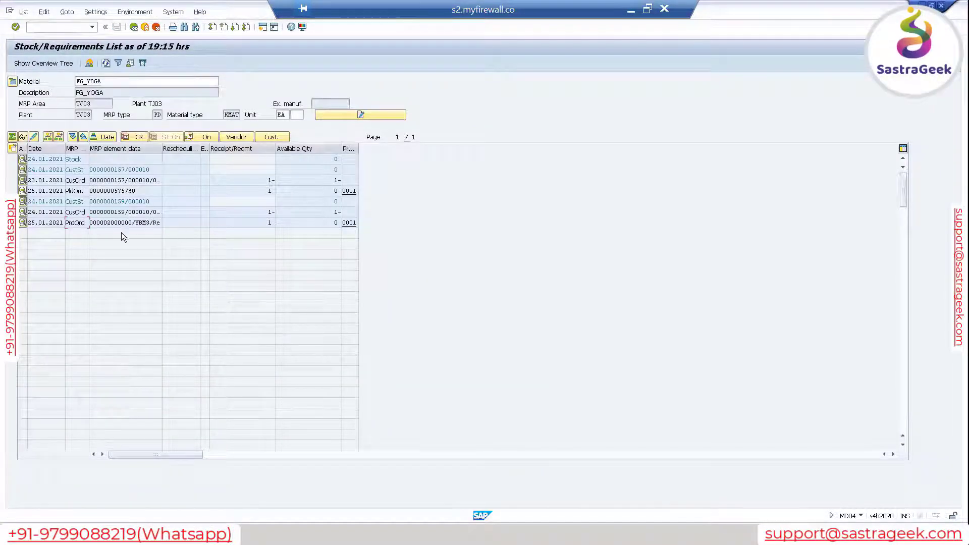
- Display the production order's characteristic values from the FG_YOGA list and examine the Variant Condition Key entries
double_click(80, 225)
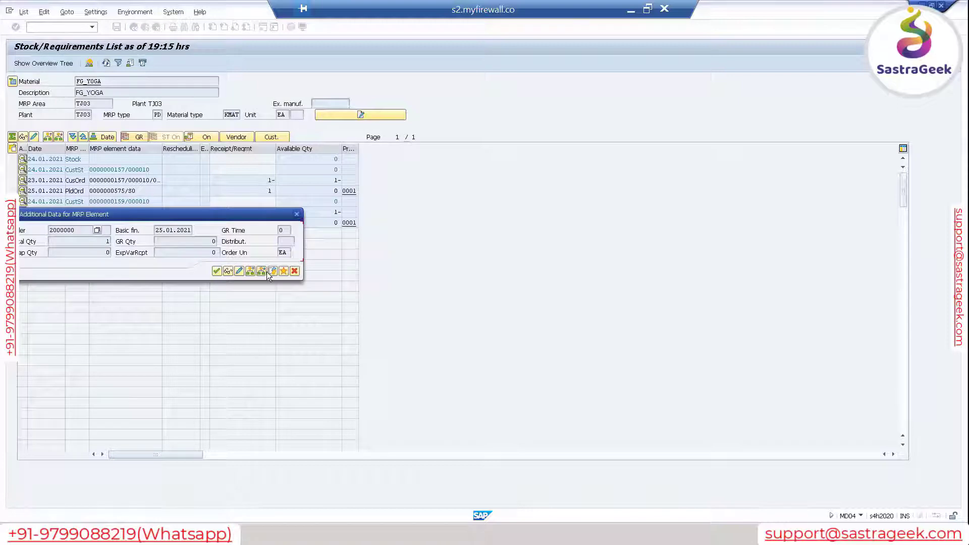
click(272, 272)
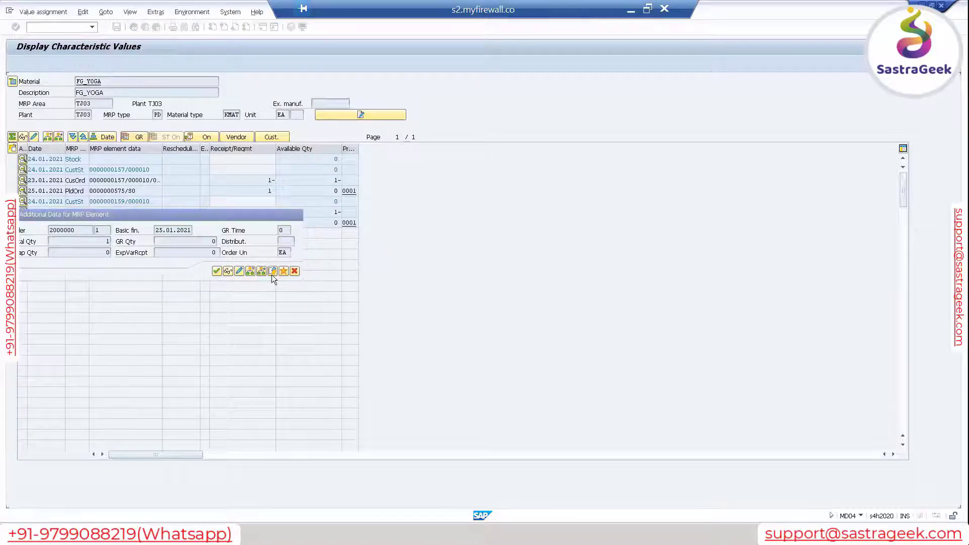
click(161, 126)
click(160, 136)
click(161, 147)
click(161, 158)
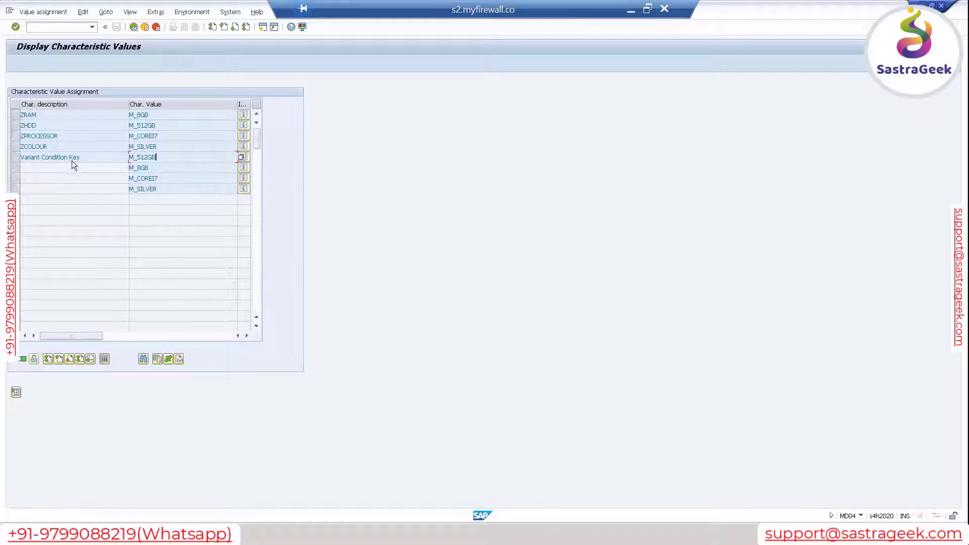
drag(80, 157, 133, 187)
click(18, 158)
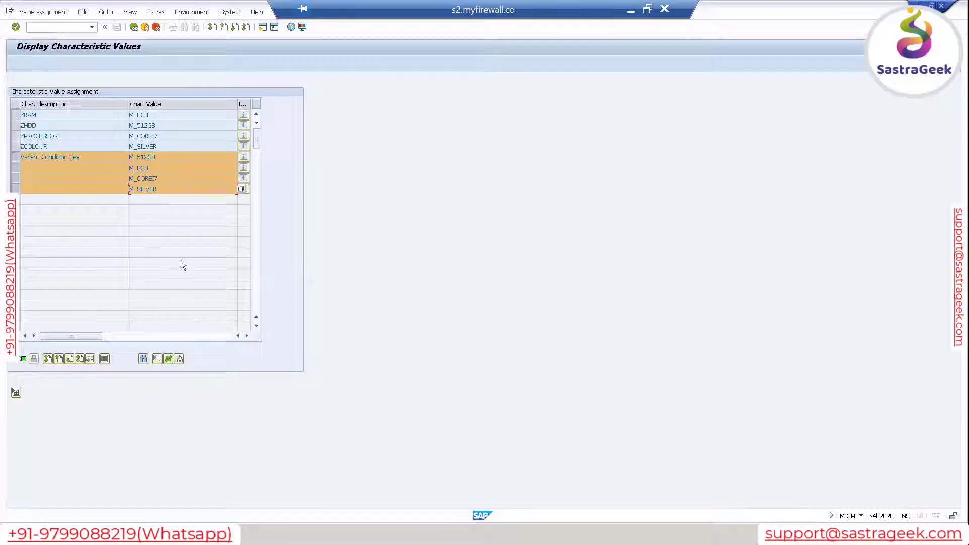
- Start transaction CT04 in a new session and open characteristic ZPRICE for changing
click(263, 28)
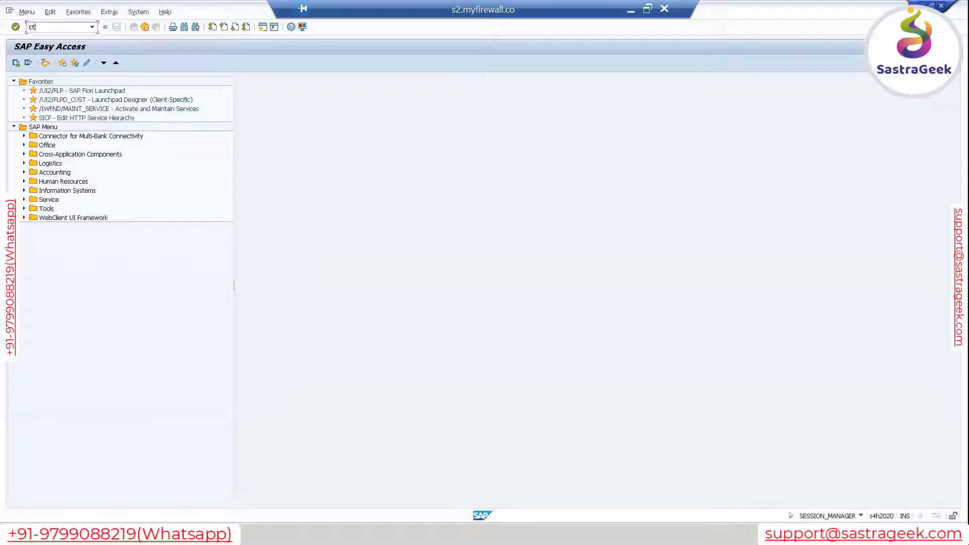
text(ct04)
key(Return)
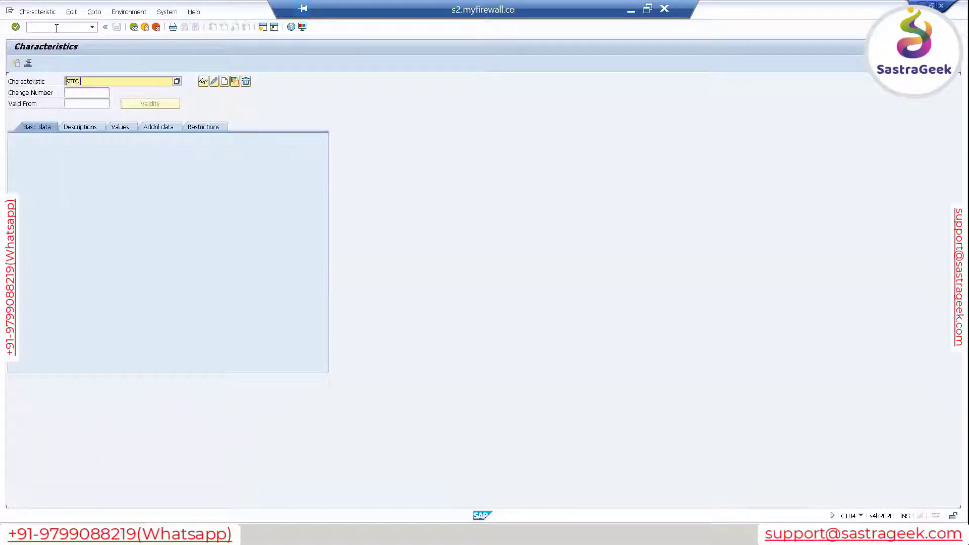
text(zprice)
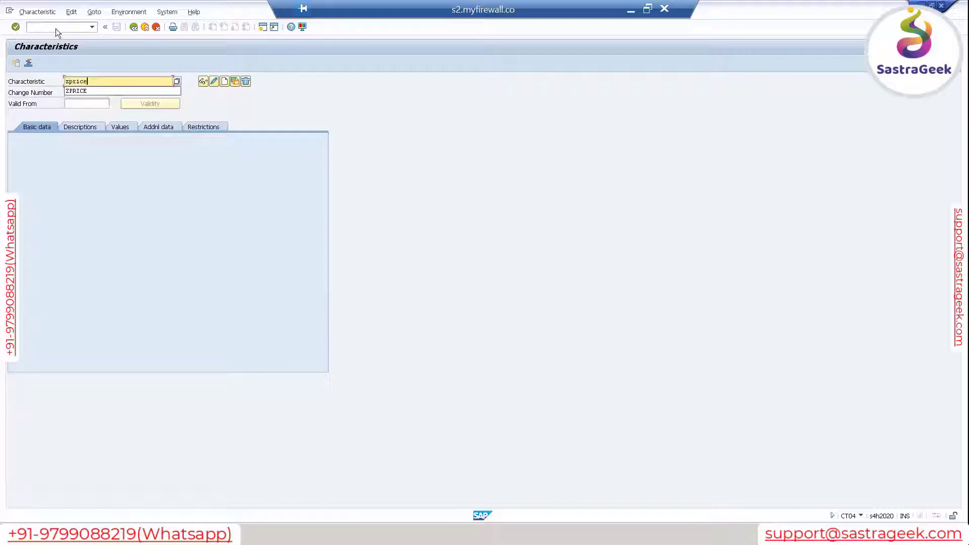
key(Return)
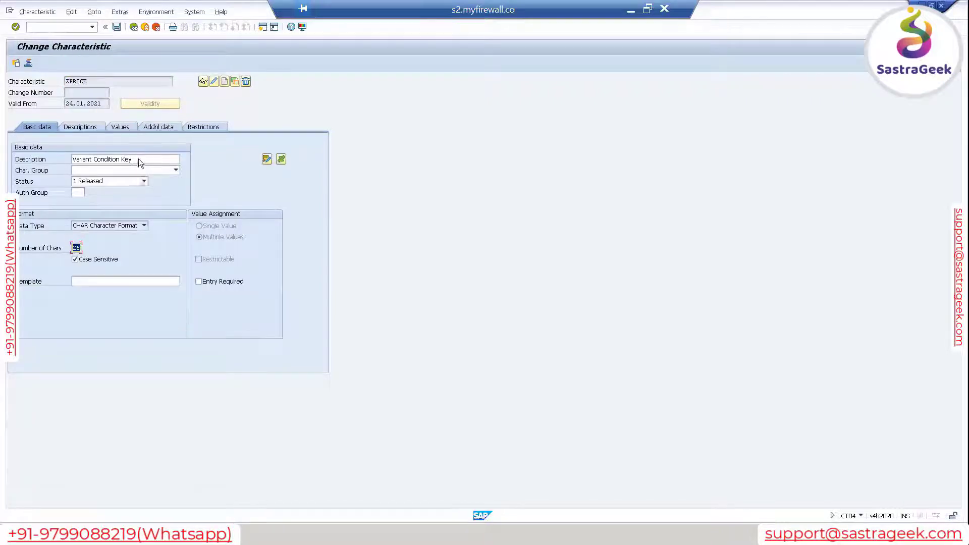
- Set ZPRICE to No Display in its additional data, save the characteristic, and leave the transaction
click(121, 127)
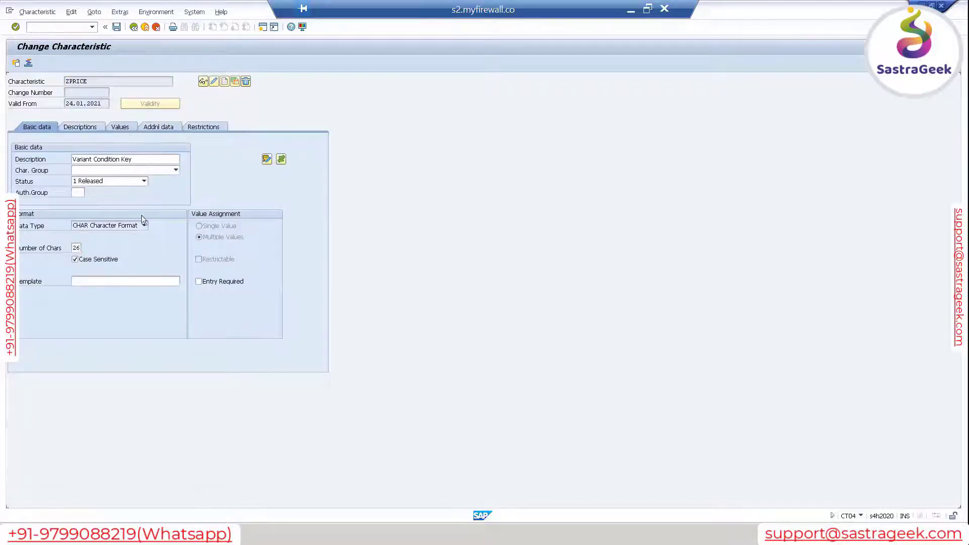
click(161, 125)
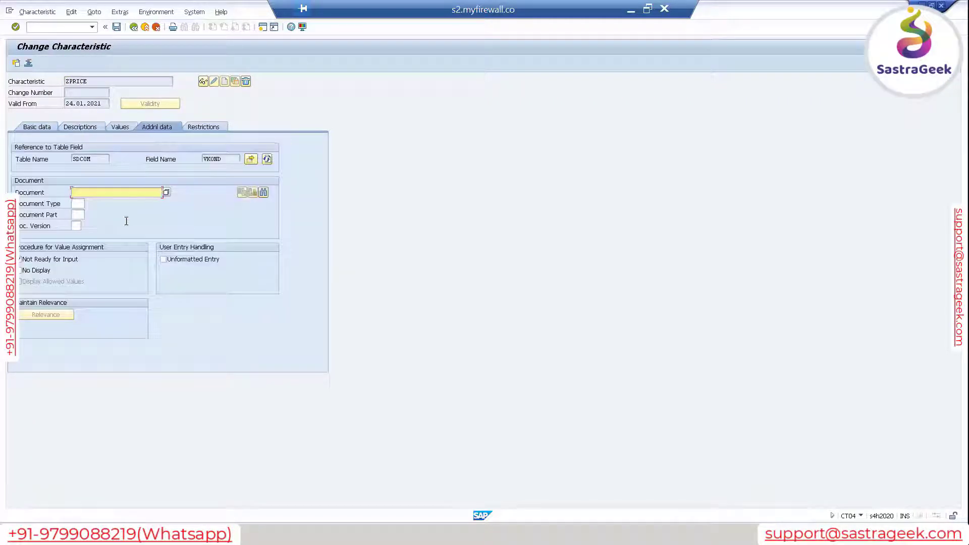
click(20, 271)
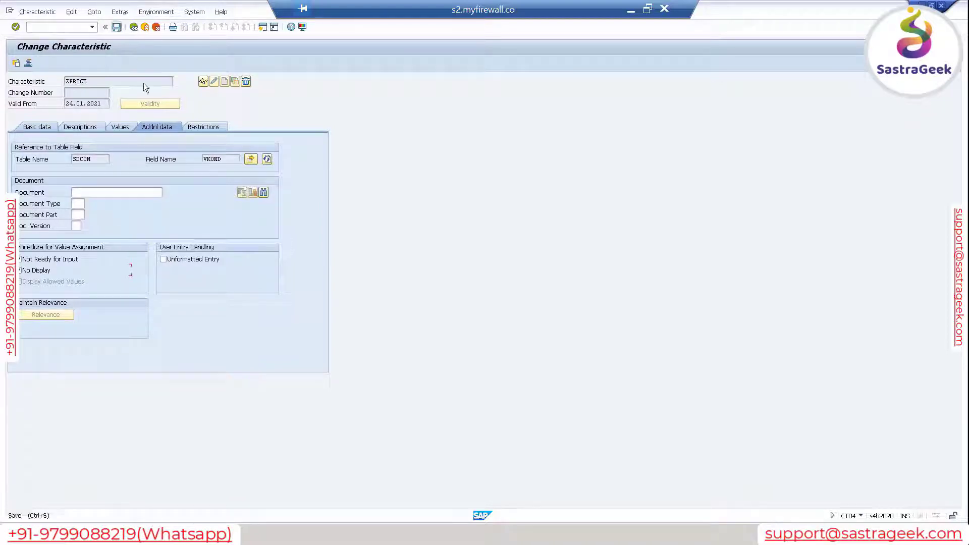
key(ctrl+s)
click(135, 27)
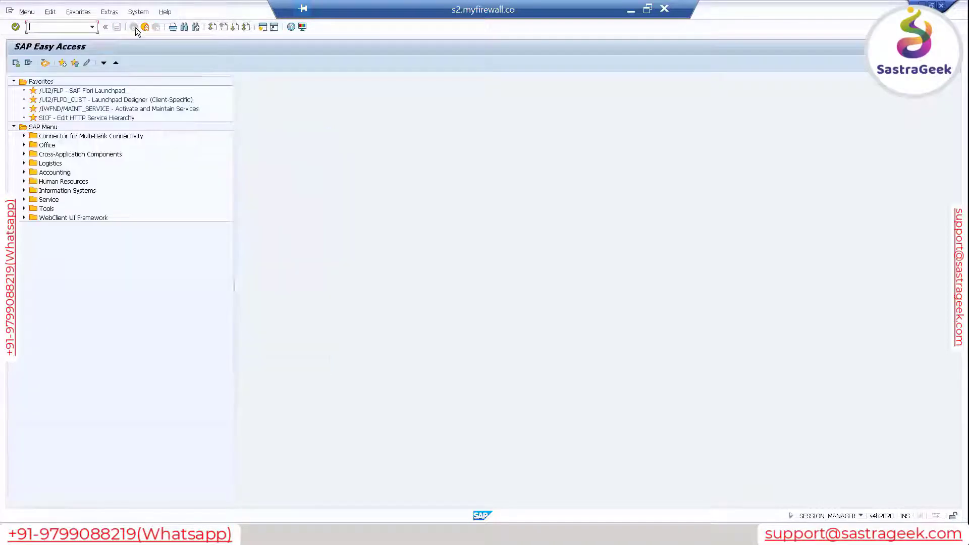
- Reopen the FG_YOGA stock/requirements list with MD04 and check which characteristic values are shown for the production order
click(92, 27)
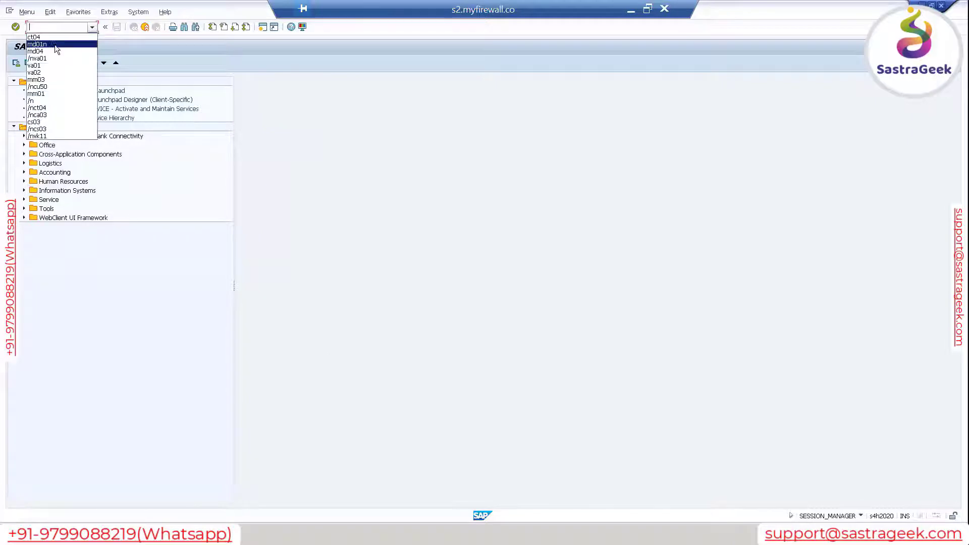
click(51, 52)
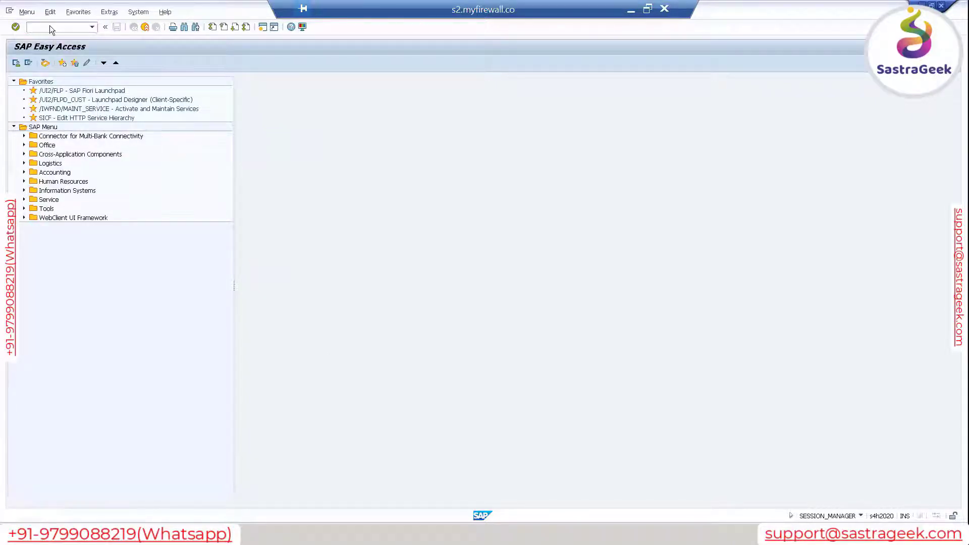
key(Return)
key(Return)
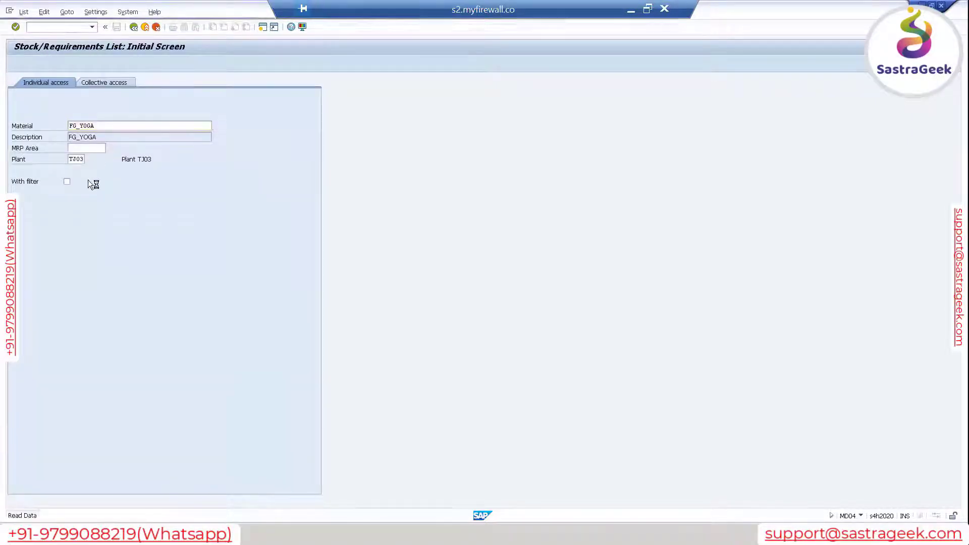
double_click(79, 226)
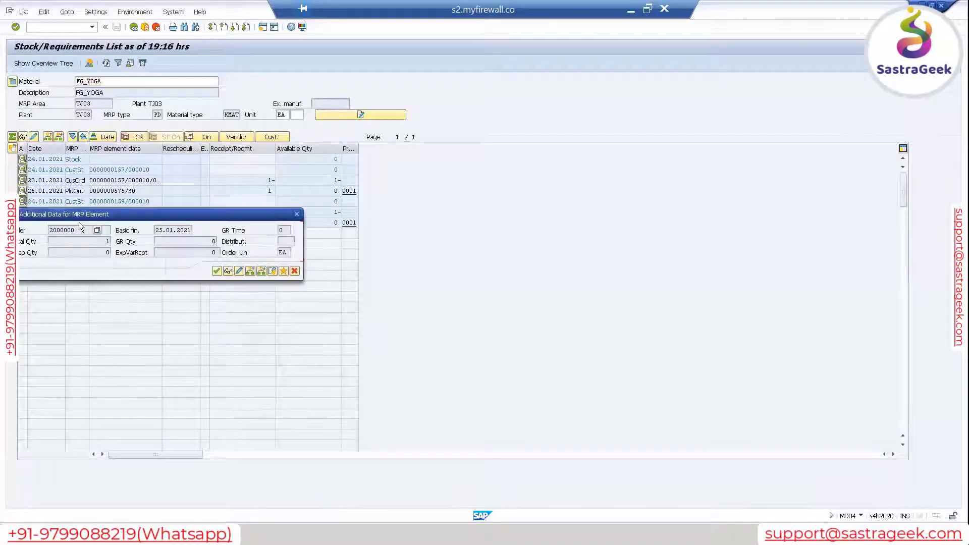
click(272, 271)
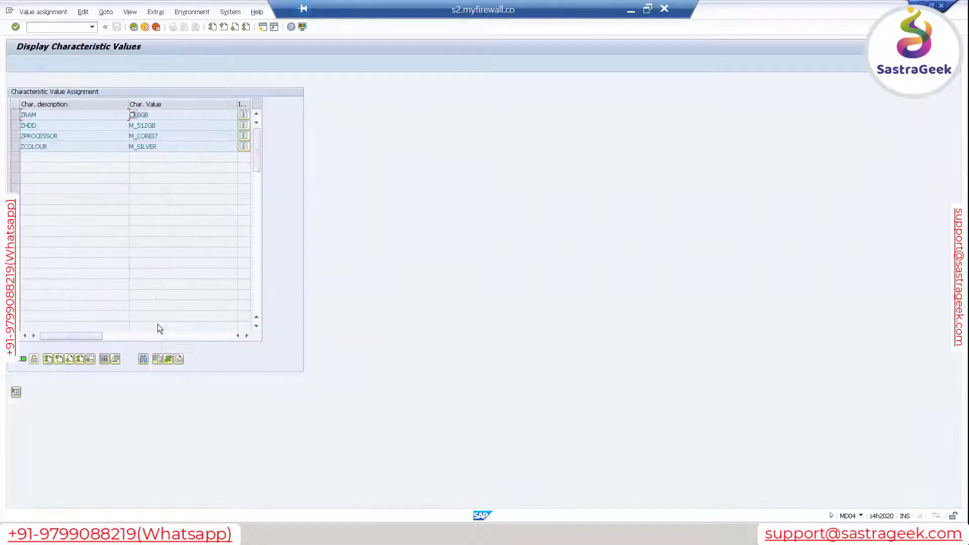
click(15, 147)
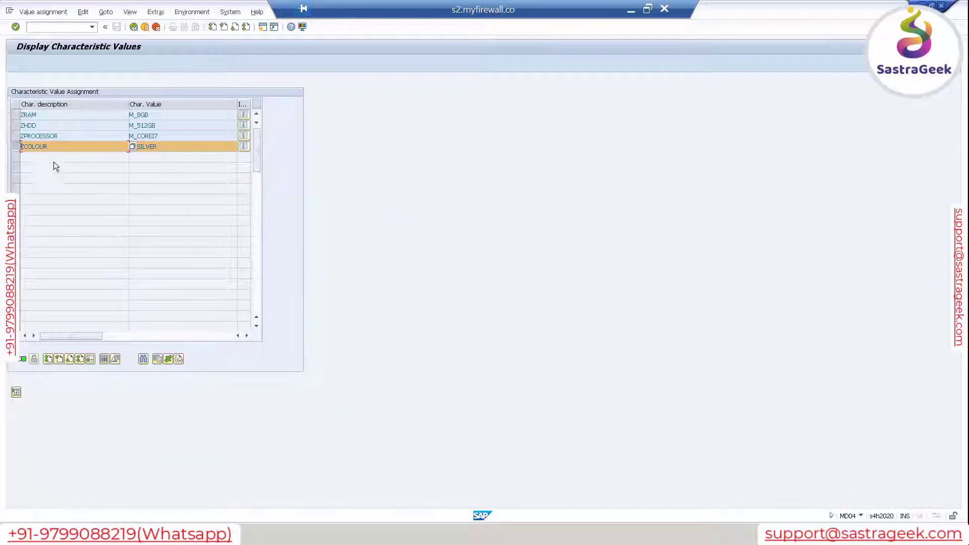
click(16, 147)
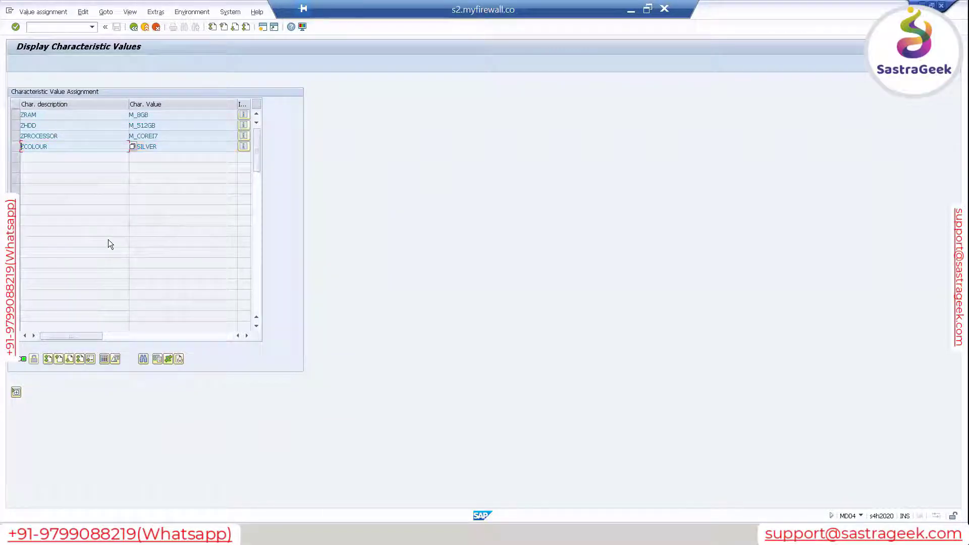
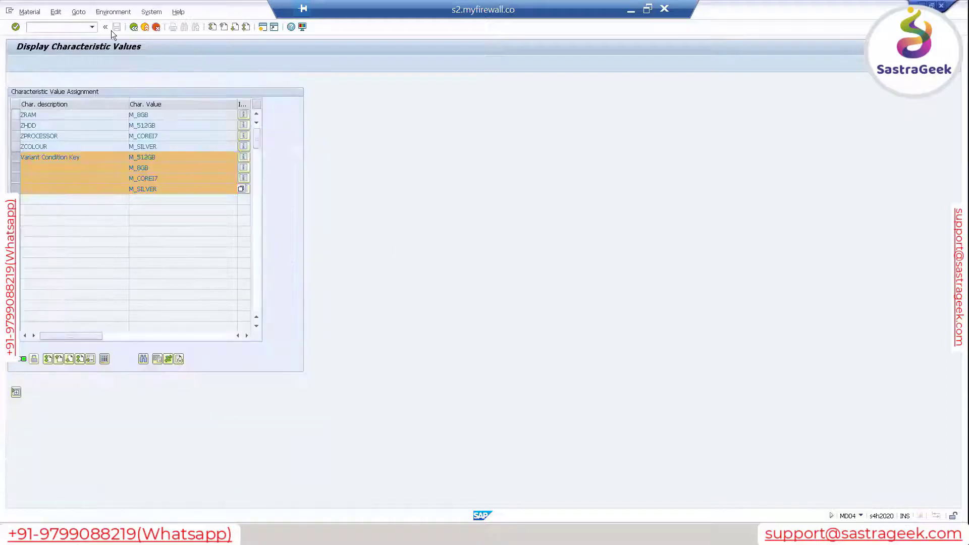
- Leave the characteristic values and the FG_YOGA stock/requirements list, and start Display Material with transaction MM03
click(134, 27)
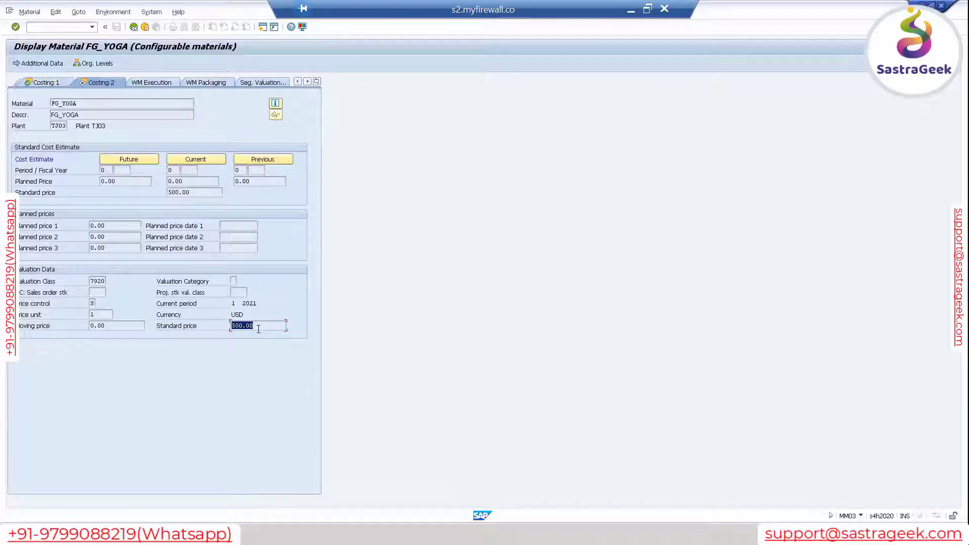
click(134, 27)
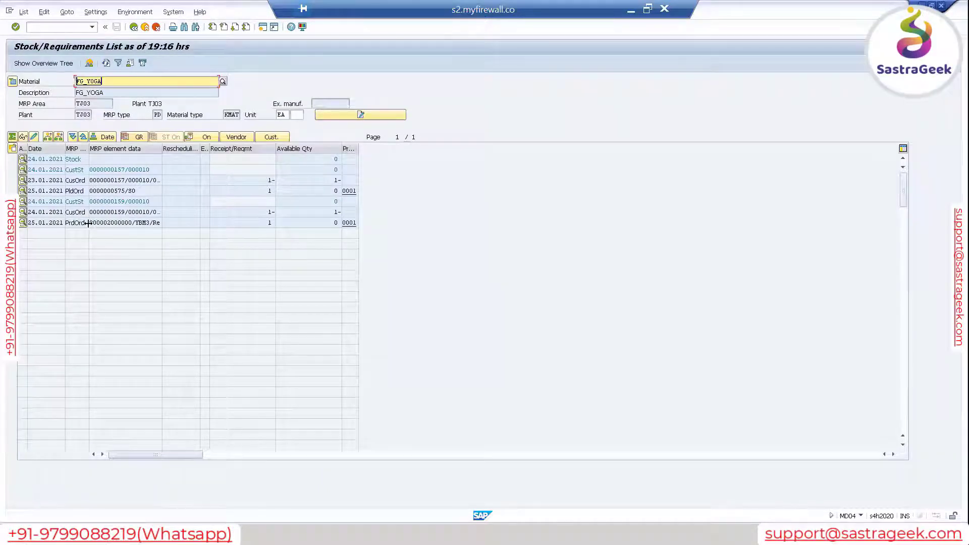
key(shift+Home)
click(77, 81)
click(55, 27)
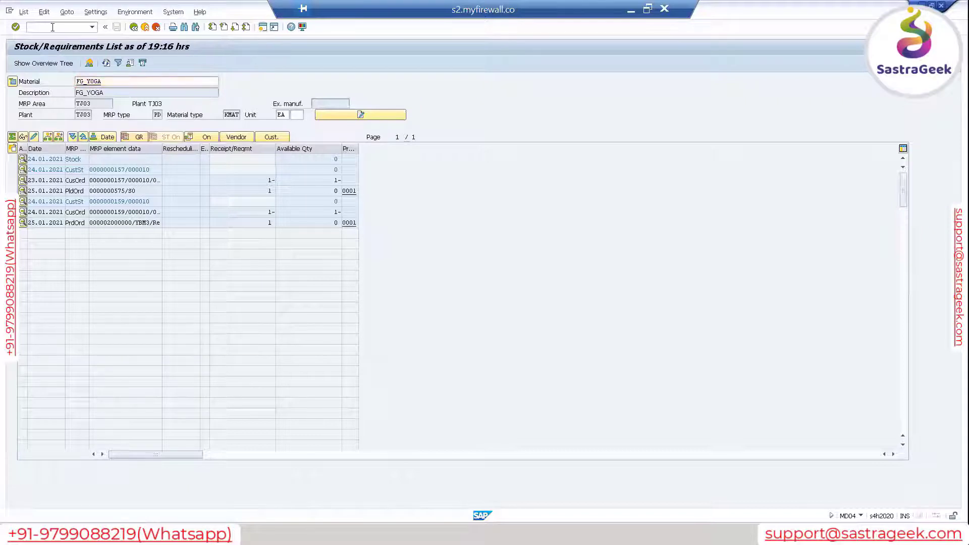
key(shift+F3)
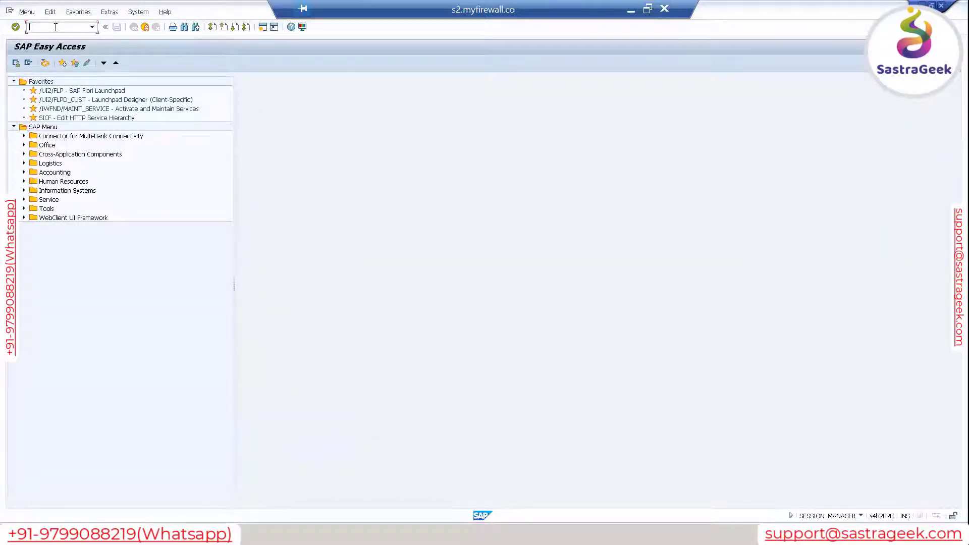
text(mm03)
key(Return)
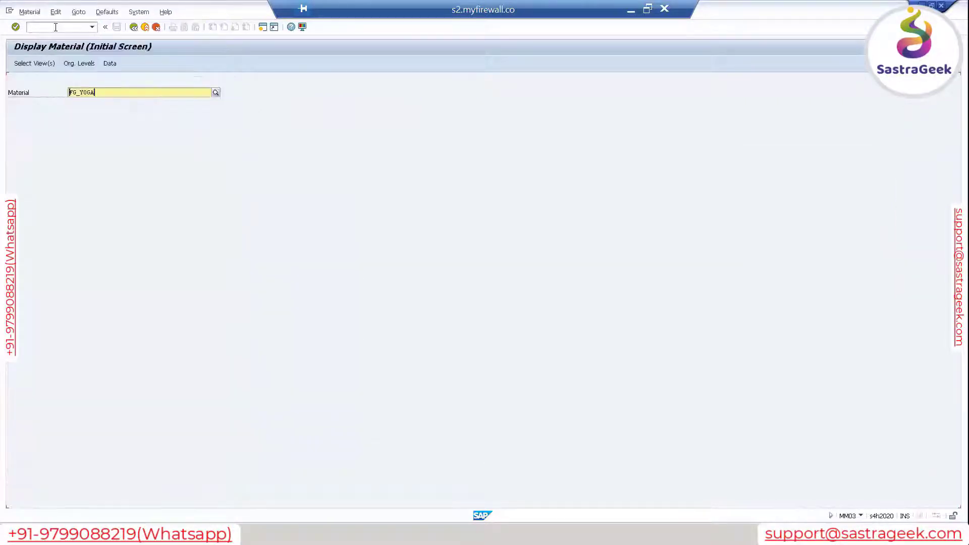
- Display the Accounting 1 view of material FG_YOGA for plant TJ03
key(Return)
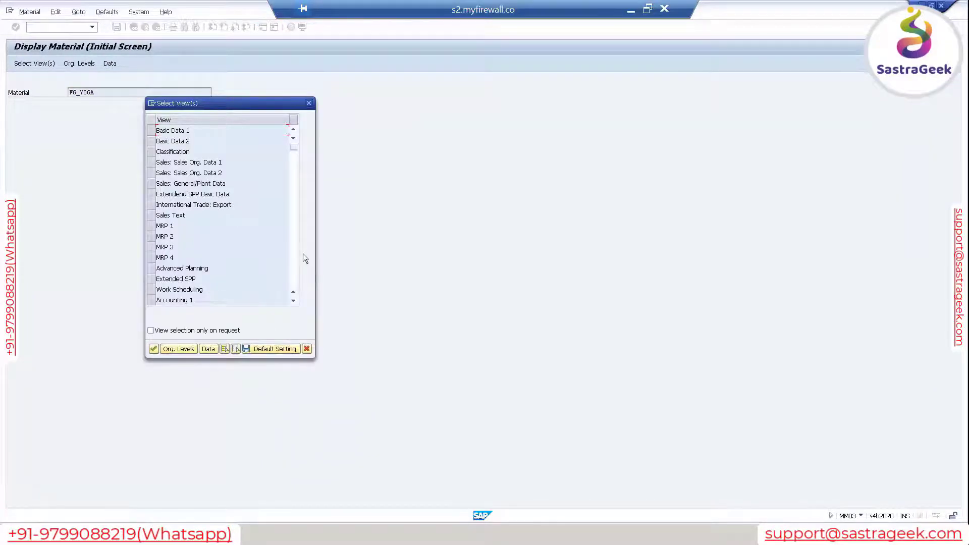
scroll(252, 258, down, 5)
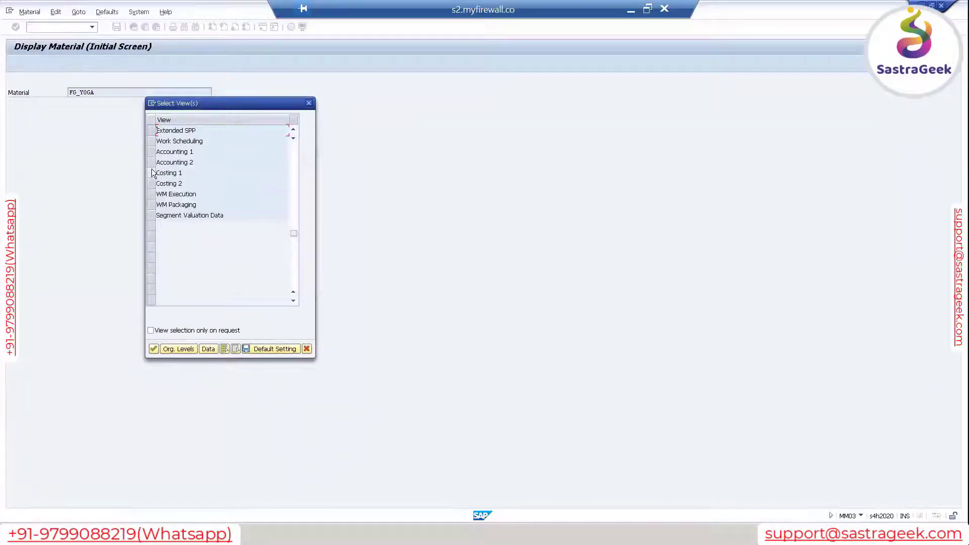
scroll(154, 175, up, 1)
click(152, 152)
click(152, 152)
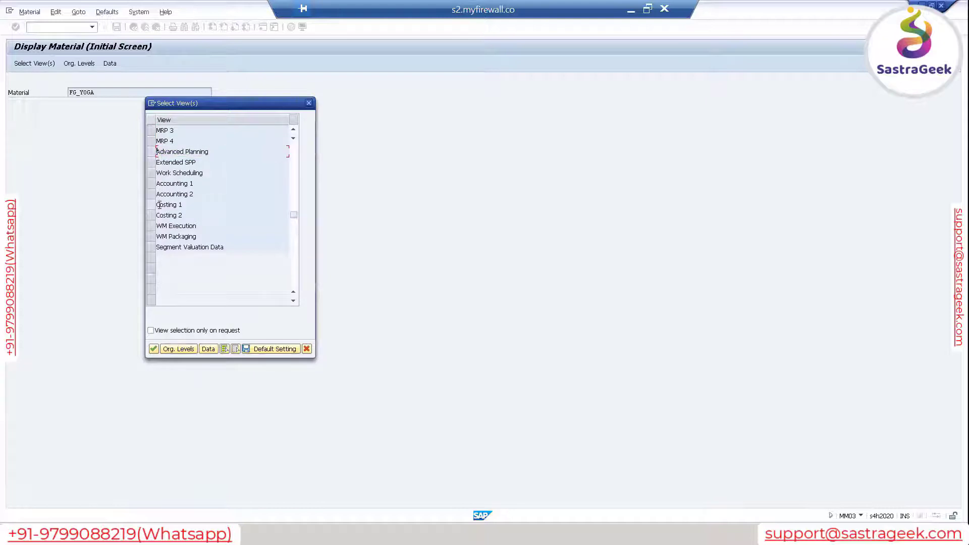
click(169, 185)
key(Return)
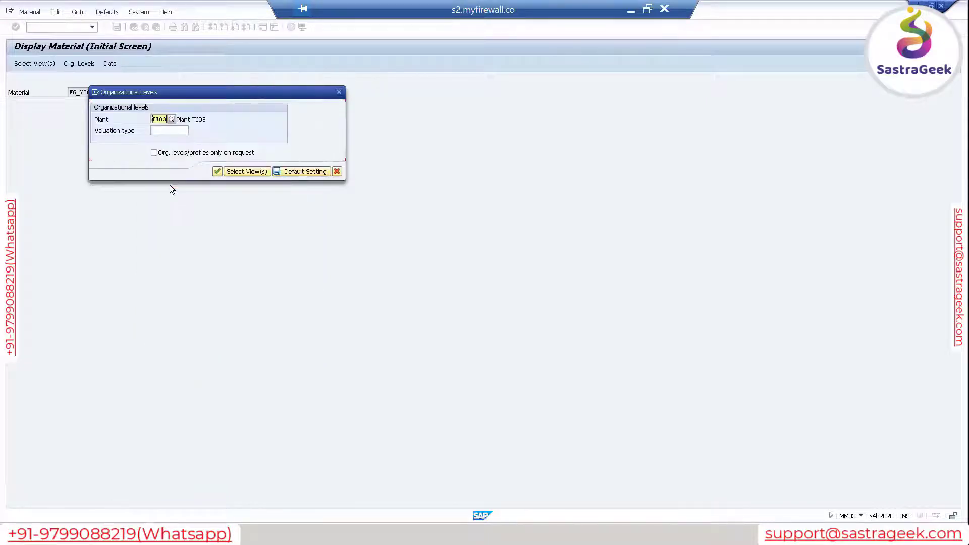
key(Return)
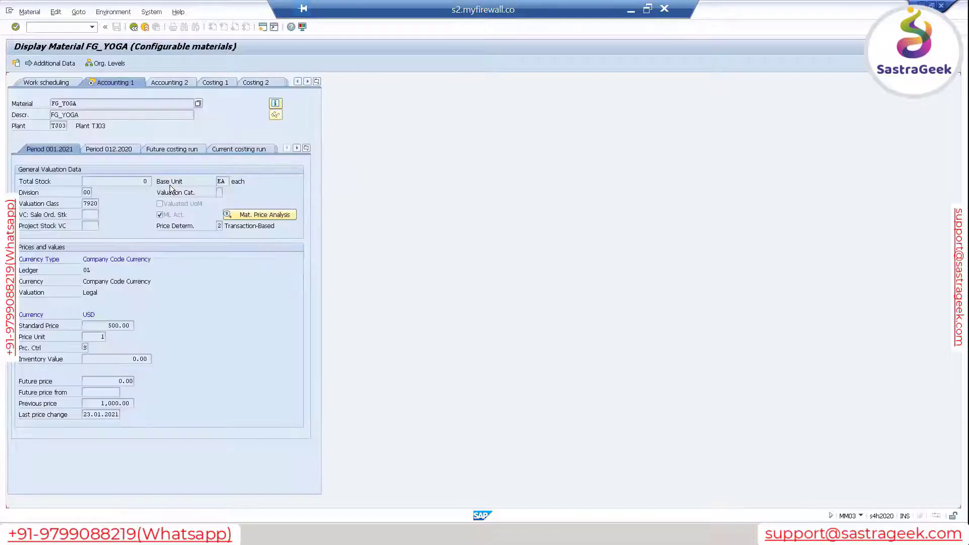
- Look up the possible valuation classes for FG_YOGA's sales order stock, close the list, and leave the material display
click(92, 214)
key(F4)
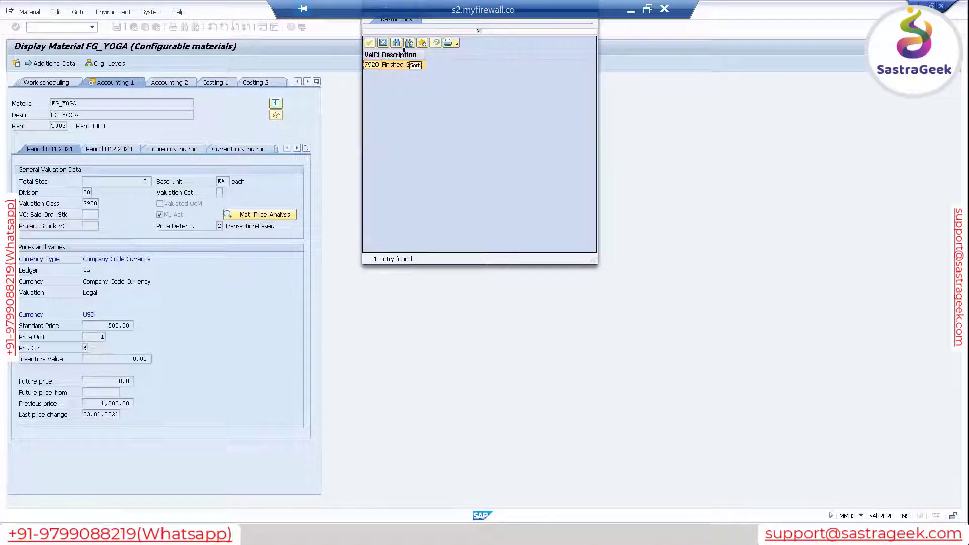
click(384, 43)
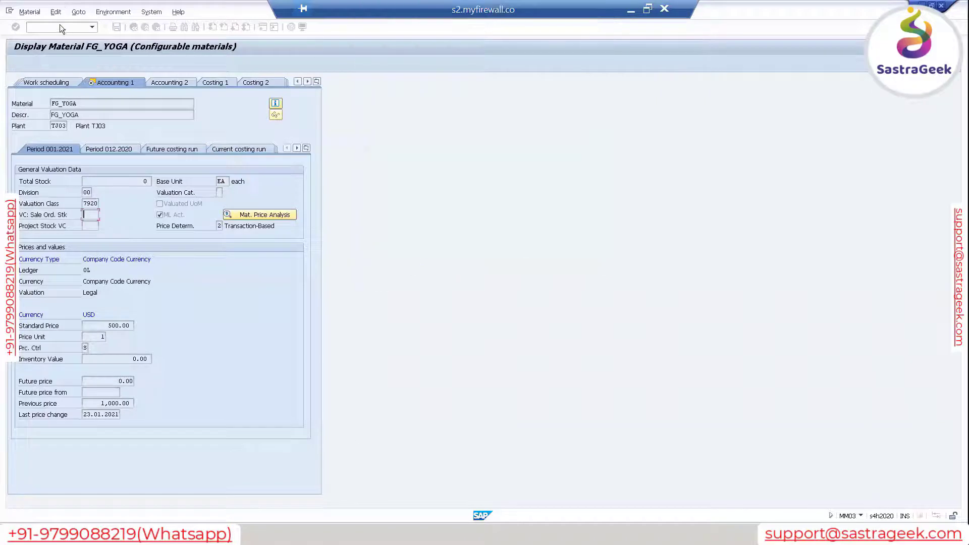
click(29, 12)
key(Escape)
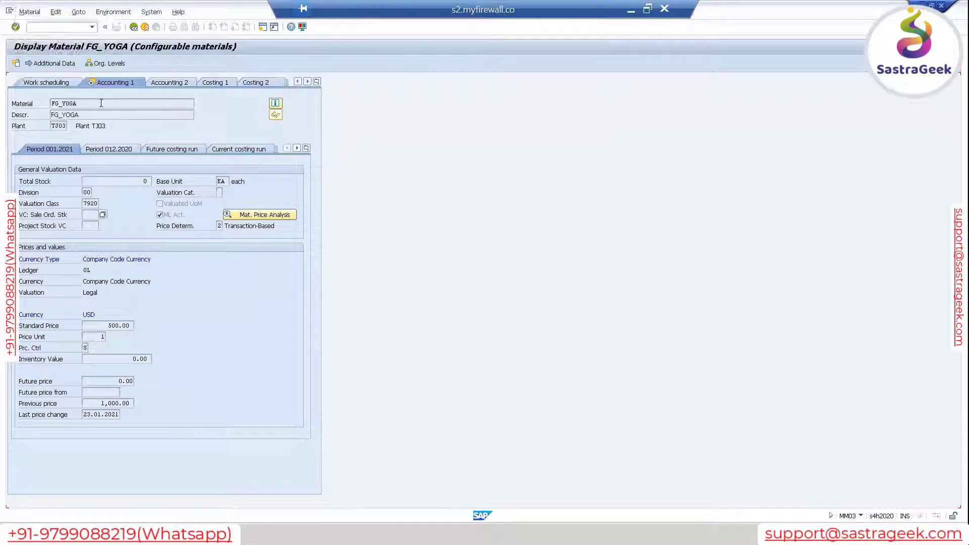
click(134, 27)
click(134, 30)
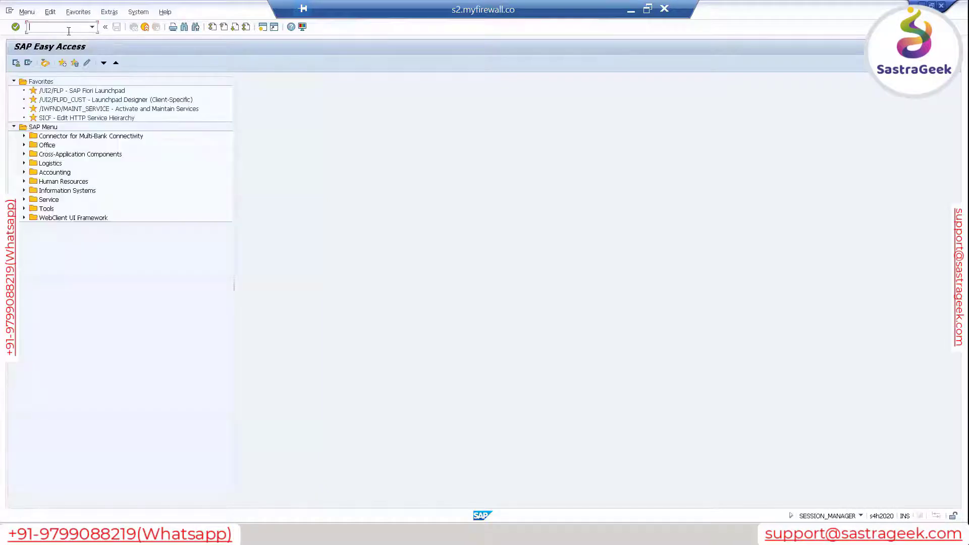
- Open the Accounting 1 view of material FG_YOGA for plant TJ03 in change mode with transaction MM02
click(68, 29)
text(mm02)
key(Return)
key(Return)
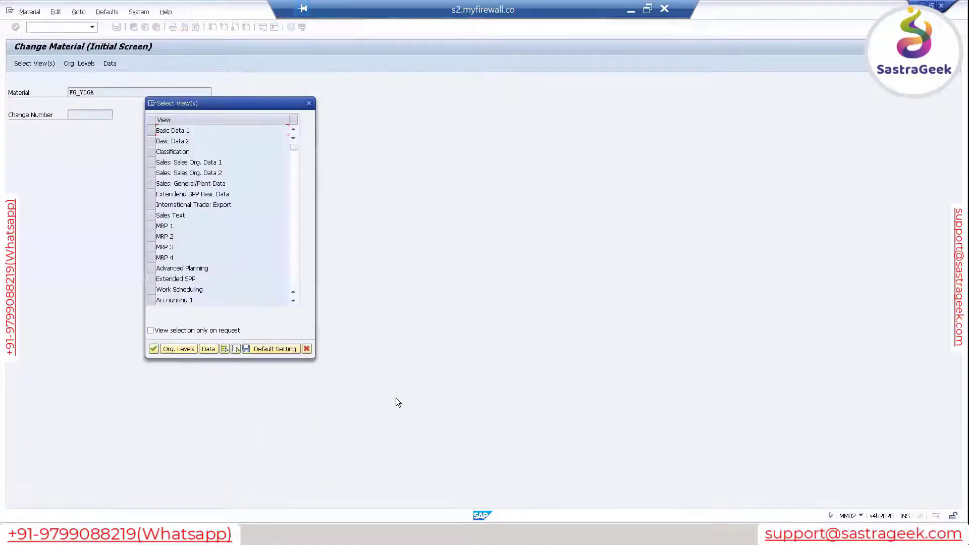
click(293, 258)
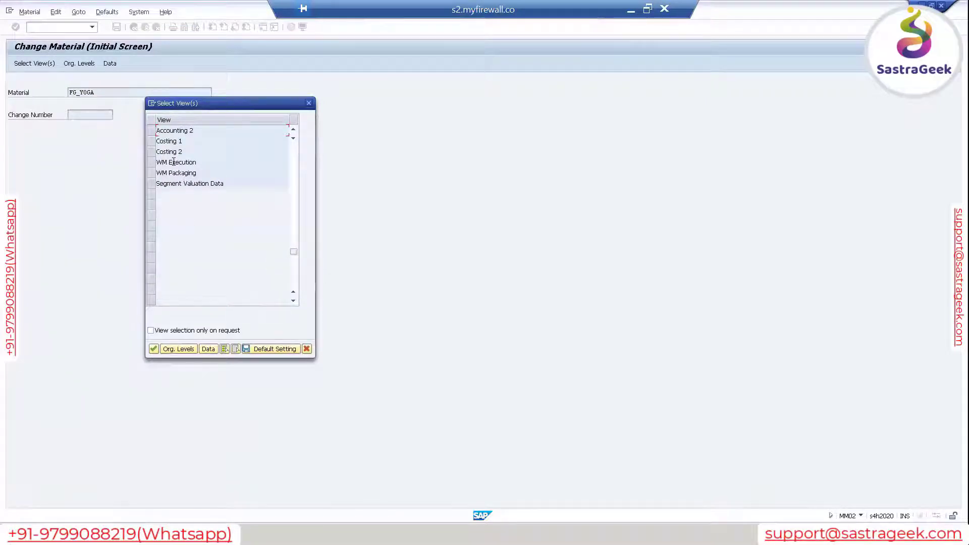
scroll(180, 173, up, 1)
click(151, 153)
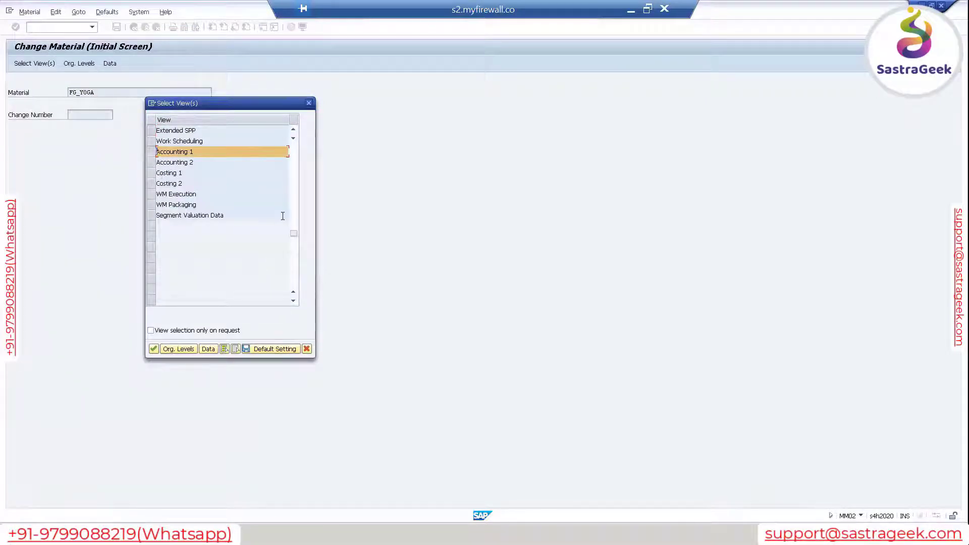
key(Return)
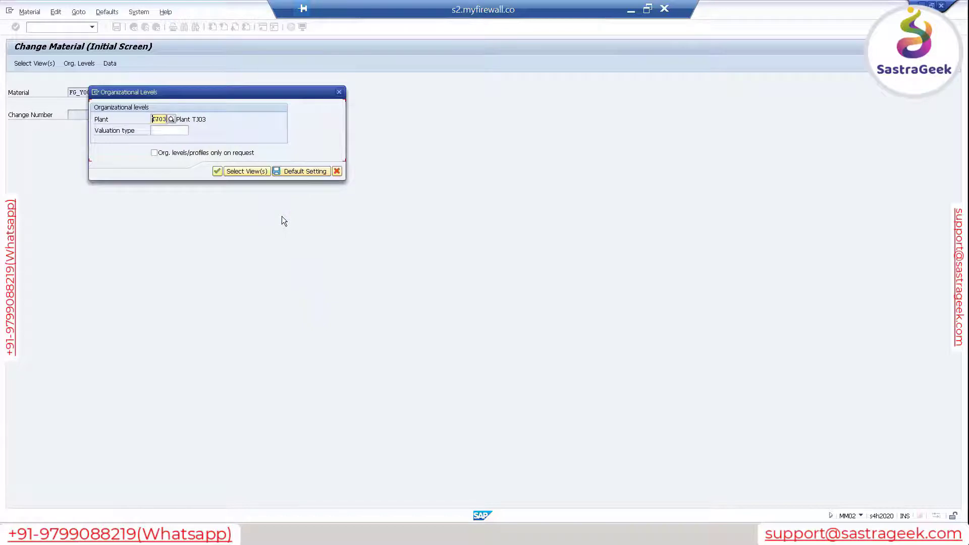
key(Return)
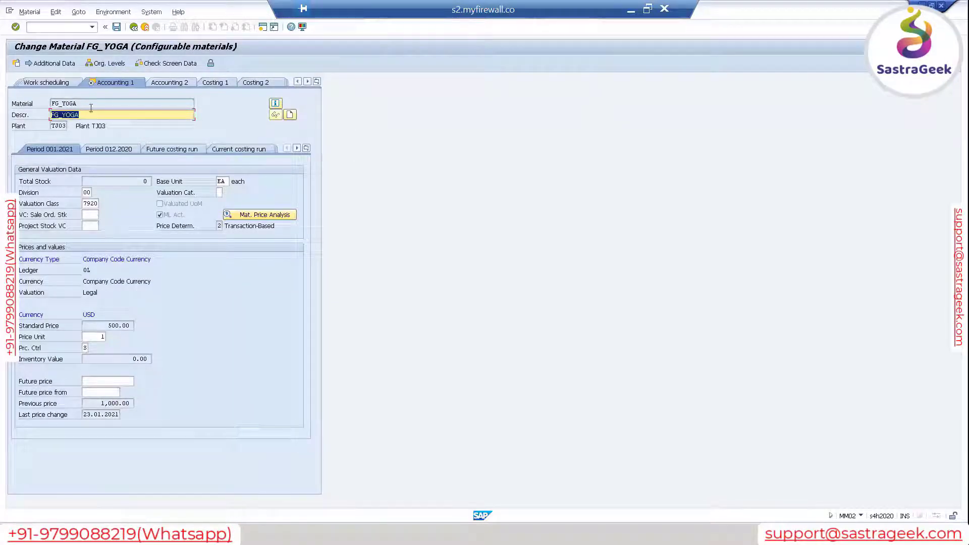
- Assign valuation class 7920 (Finished Goods) to FG_YOGA's sales order stock, save the material, and leave the transaction
click(91, 215)
click(100, 215)
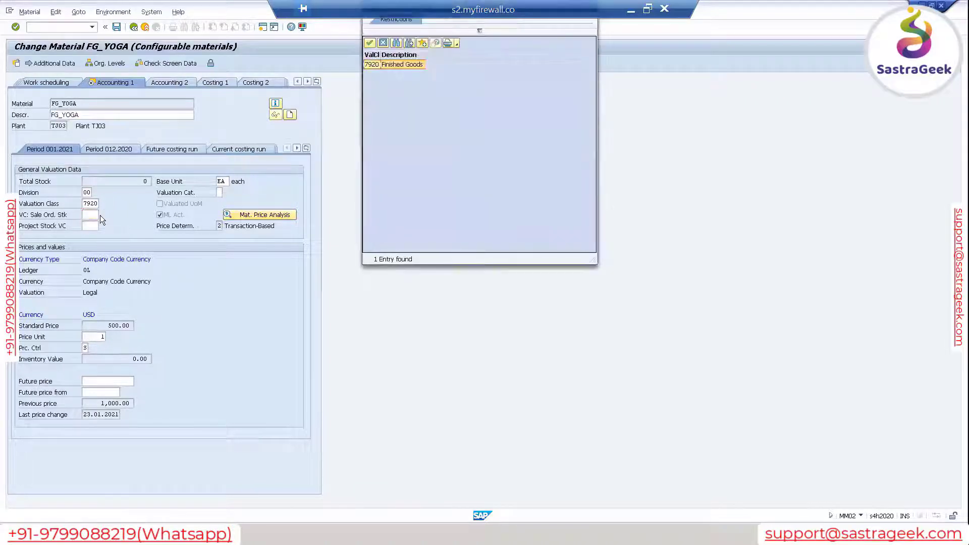
double_click(393, 63)
key(Return)
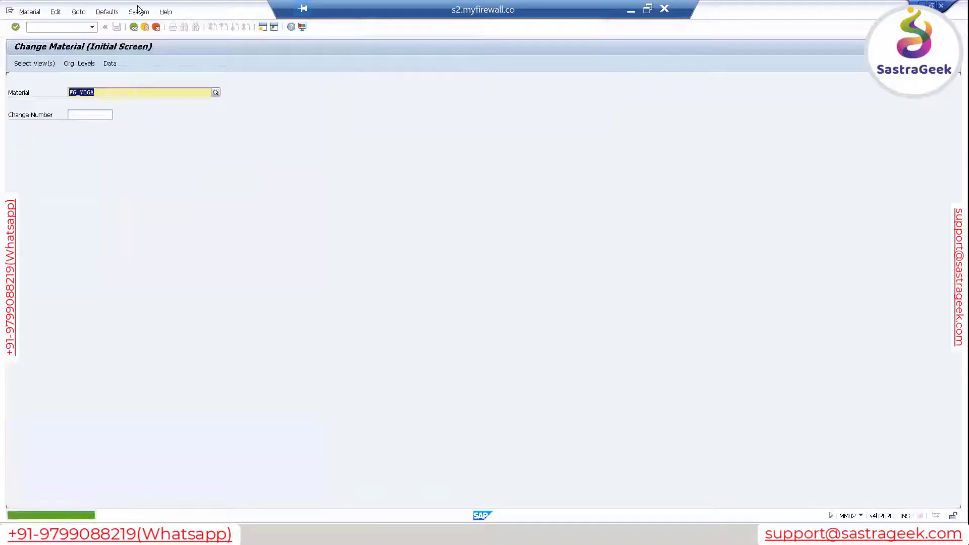
click(135, 28)
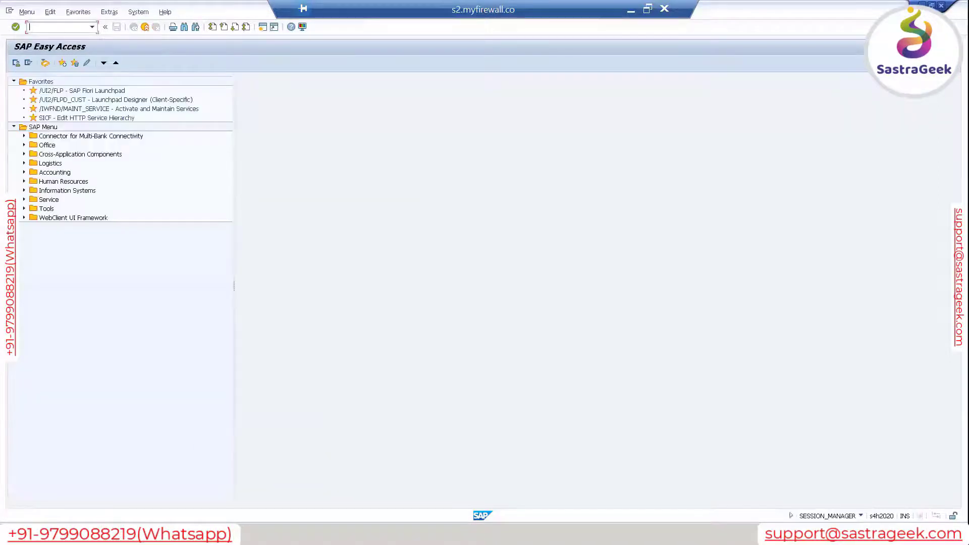
- Switch to the FG_YOGA stock/requirements list session, copy the production order number, and leave the list
click(143, 524)
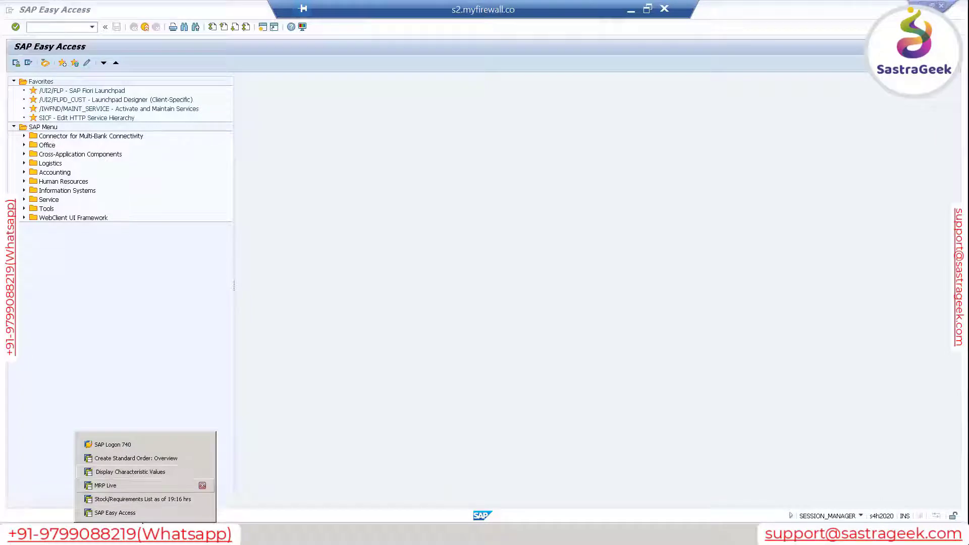
click(143, 499)
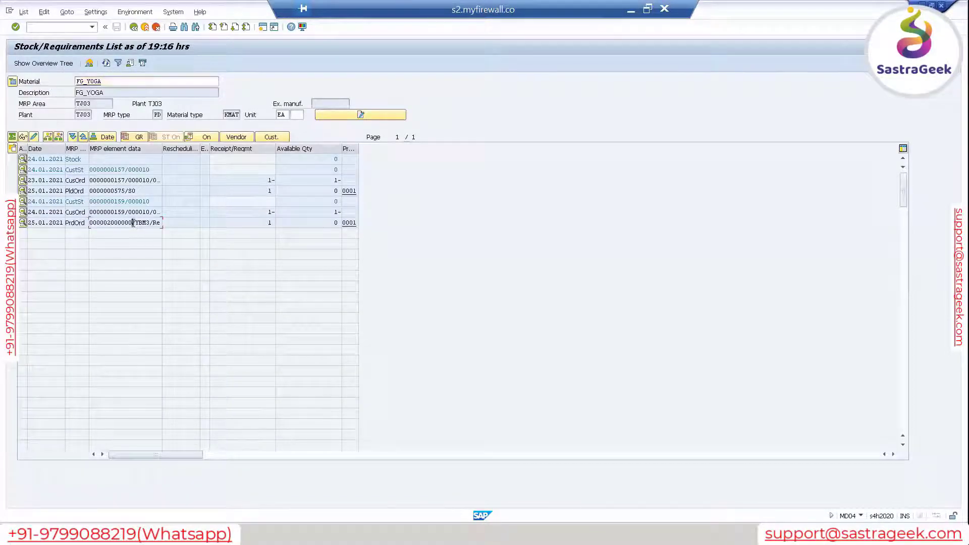
drag(132, 222, 90, 223)
key(ctrl+c)
click(68, 30)
key(F3)
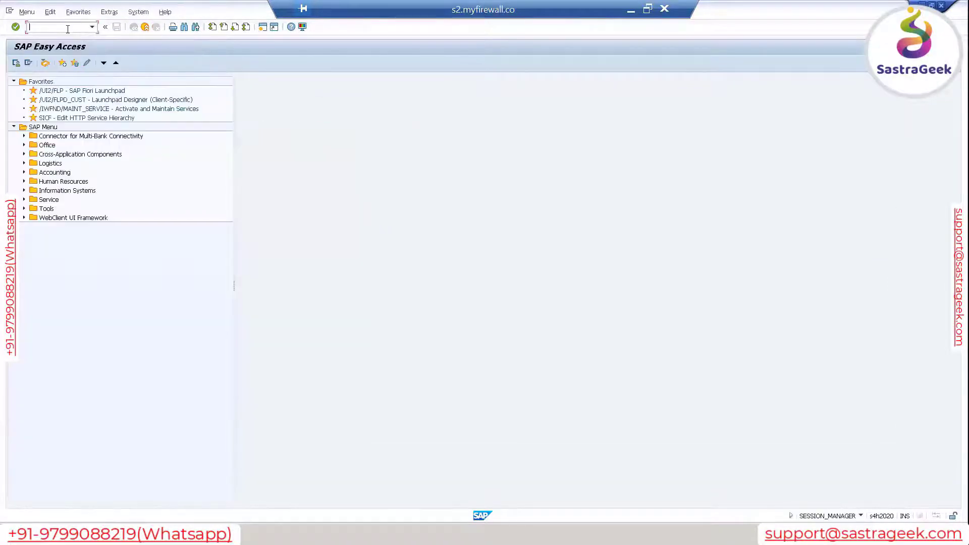
- Enter and save a partial confirmation of 1 EA for the copied production order with transaction CO15
text(co15)
key(Return)
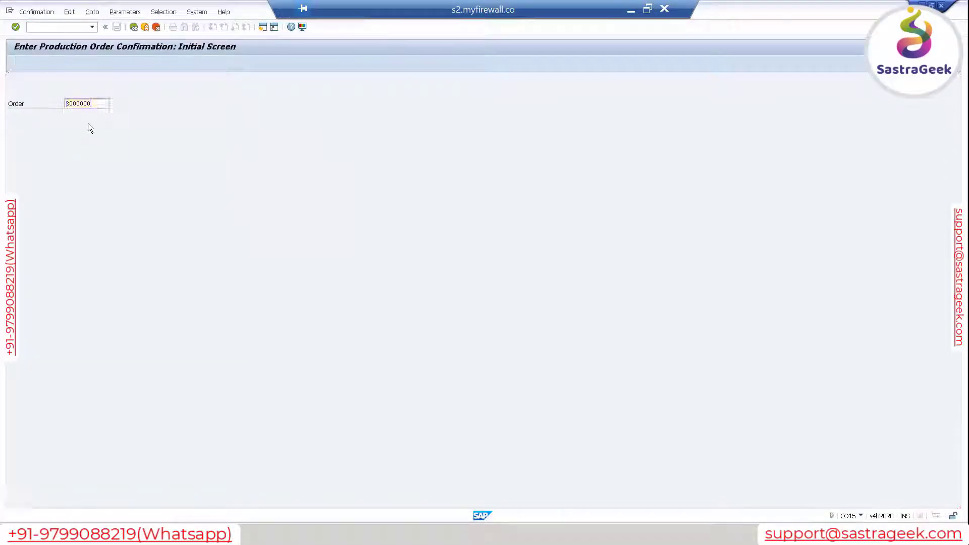
key(Return)
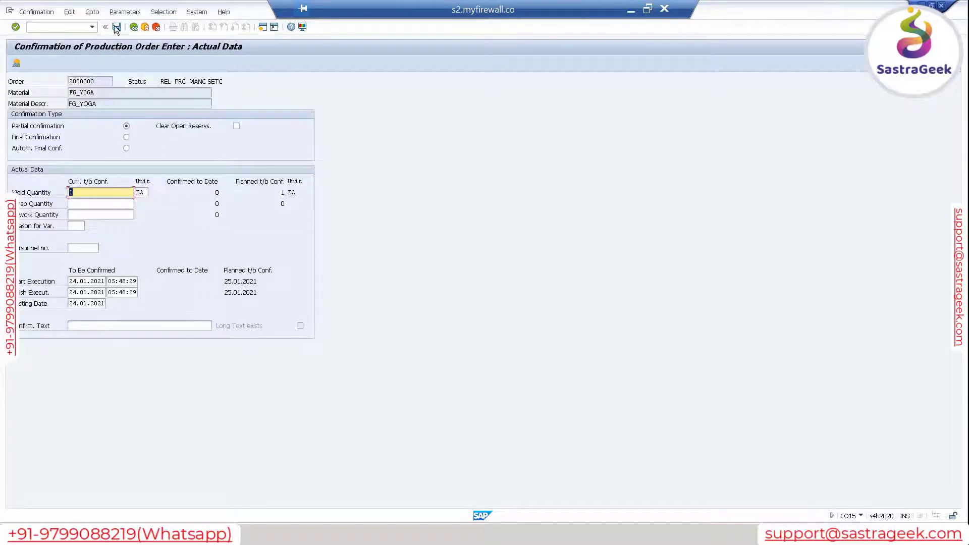
click(116, 27)
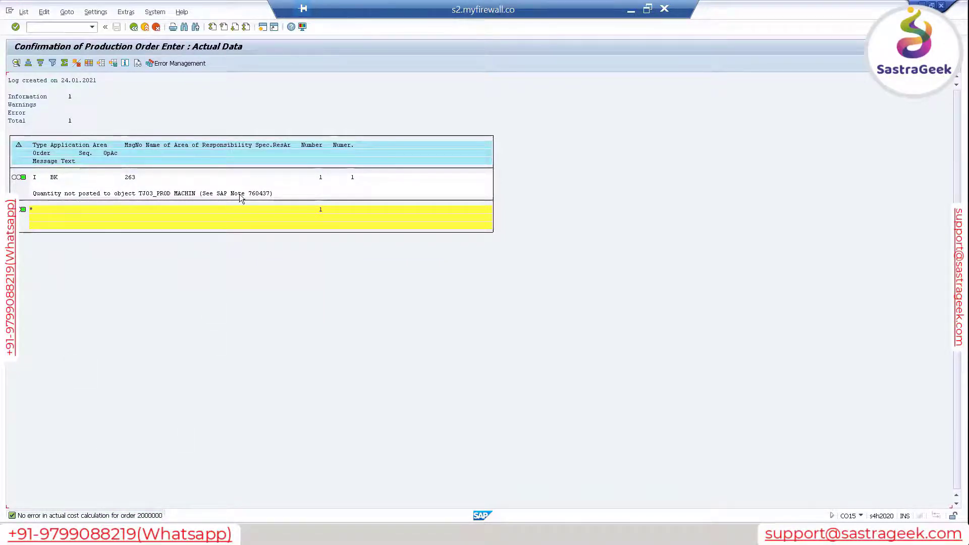
- Review the error messages for the goods movements and finish the confirmation without correcting the errors
click(139, 31)
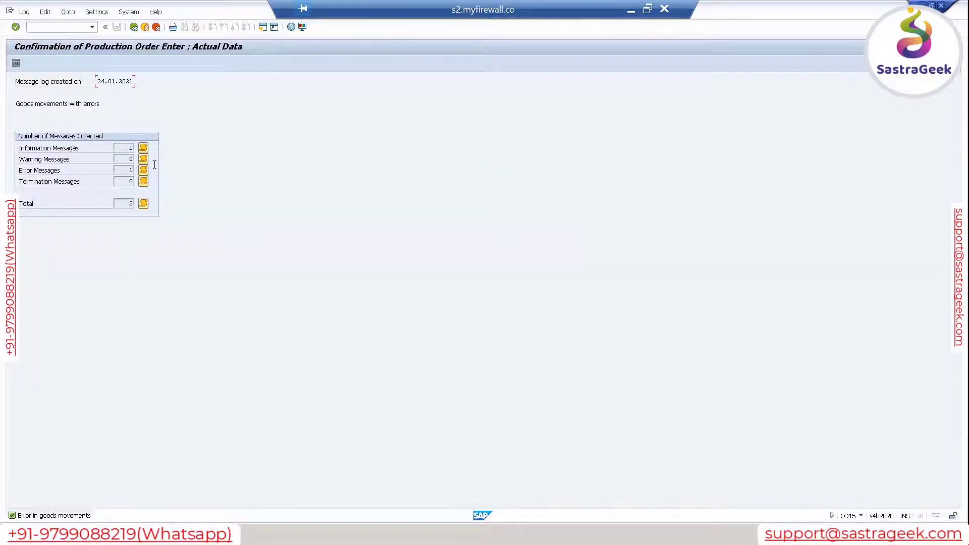
click(144, 170)
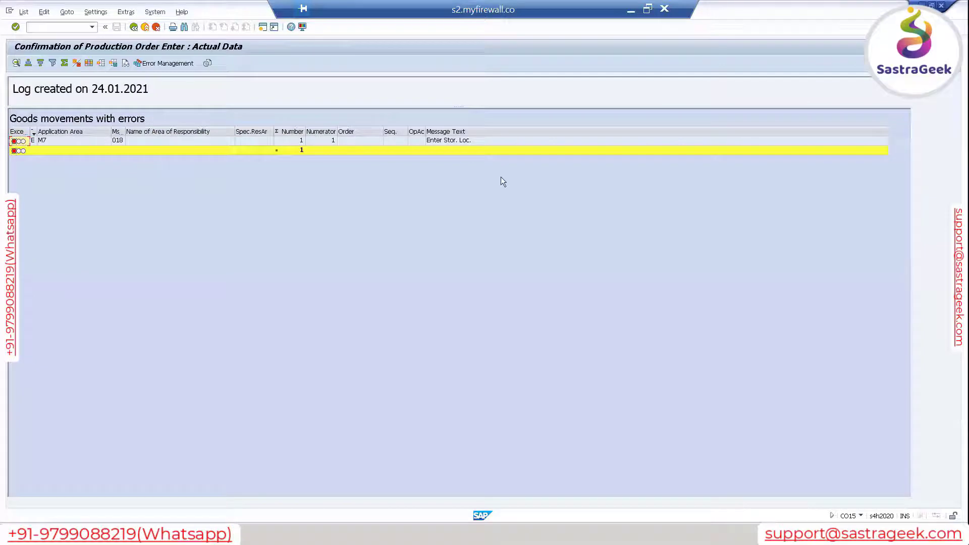
click(145, 27)
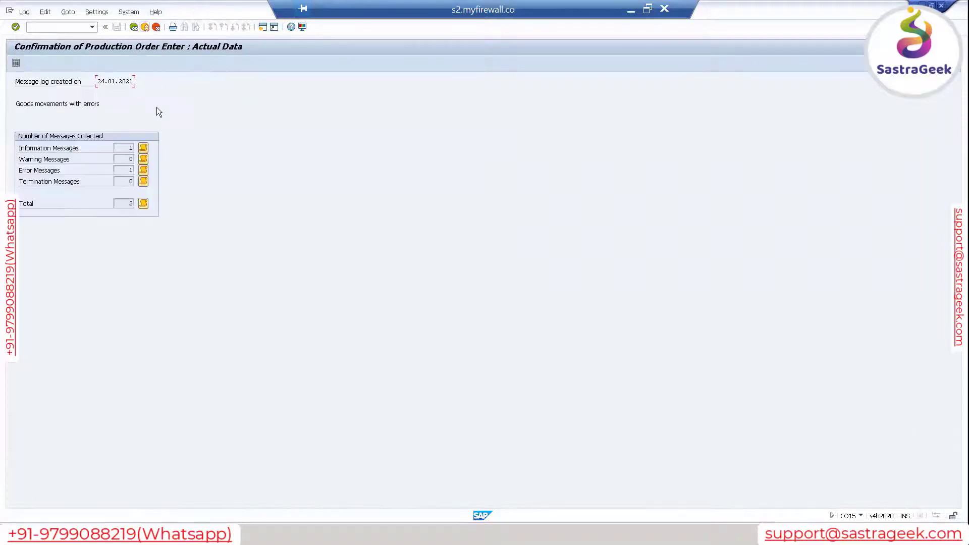
click(134, 27)
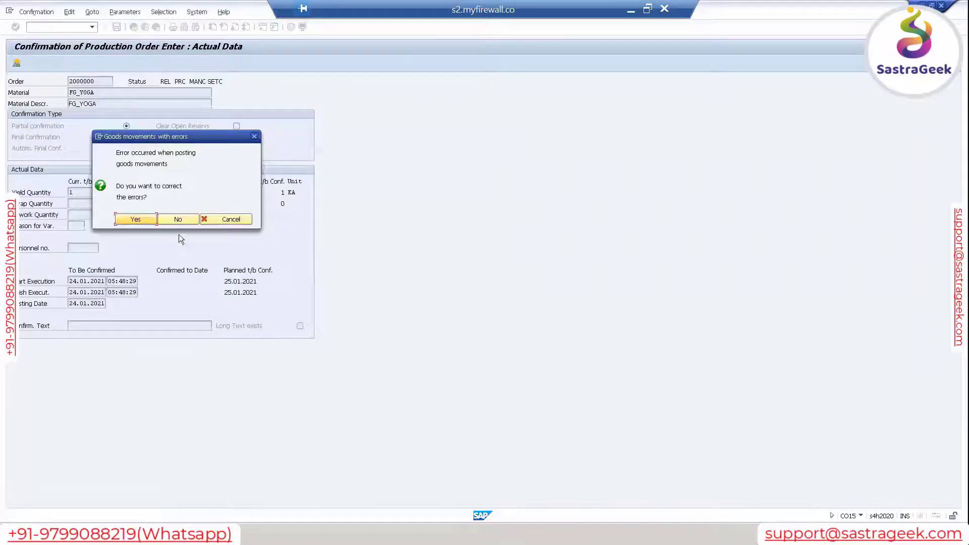
click(177, 219)
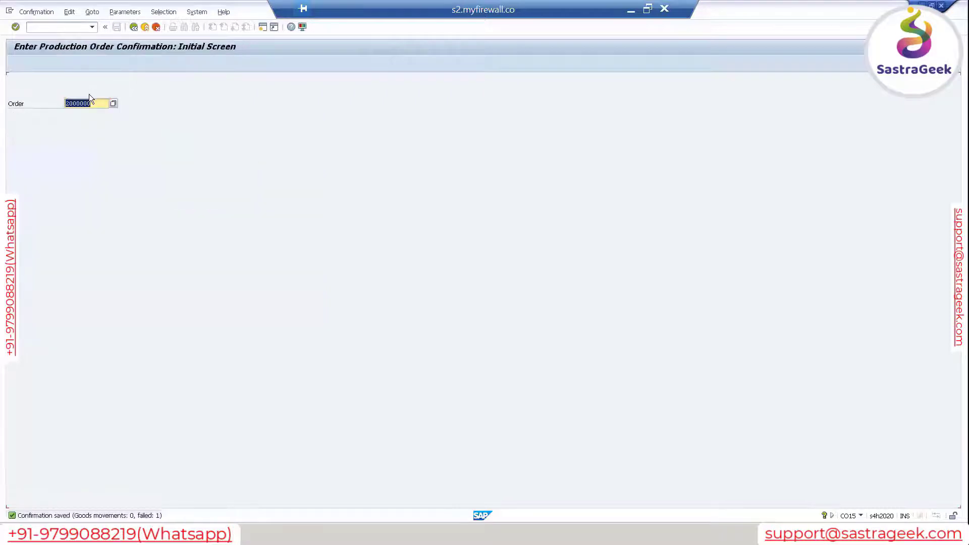
- Start MIGO and load the confirmed production order for a goods receipt with movement type 101
key(End)
click(65, 27)
text(/nmigo)
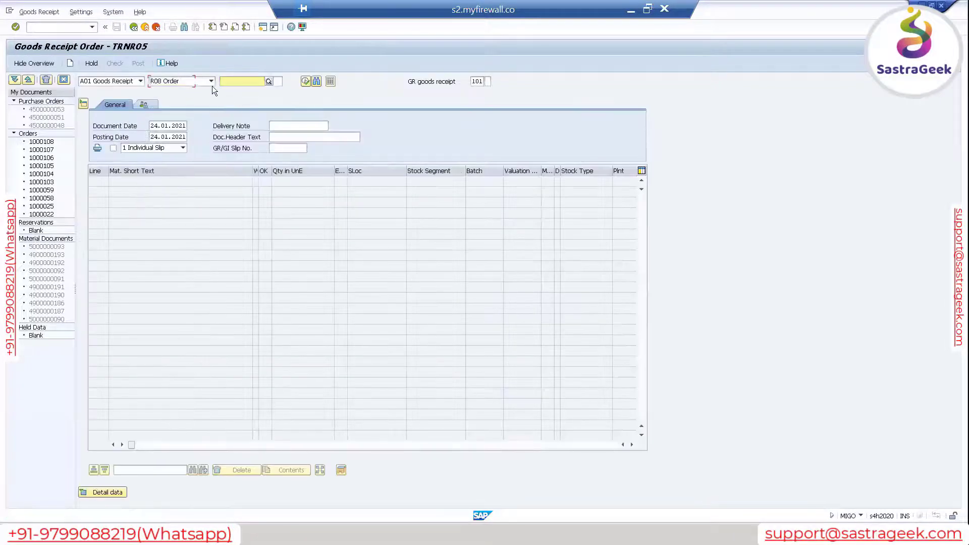
text(2000000)
key(Return)
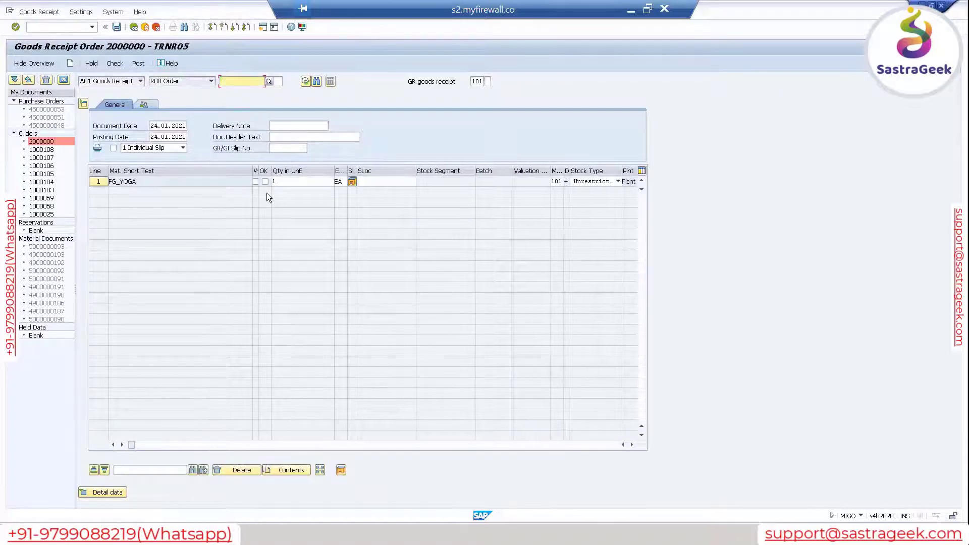
- Mark the FG_YOGA item as OK, set its storage location to FG01, then check and post the goods receipt
click(265, 181)
click(375, 180)
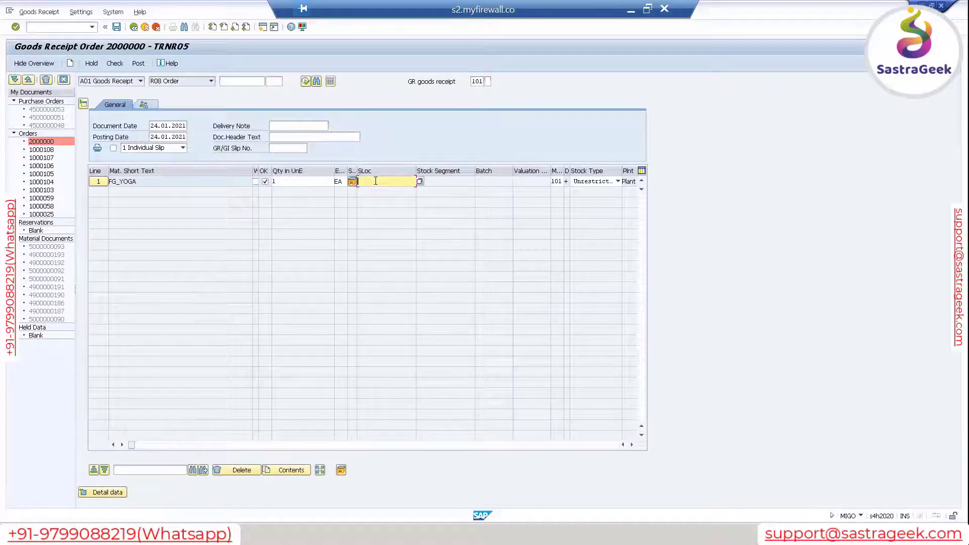
text(FG01)
key(Return)
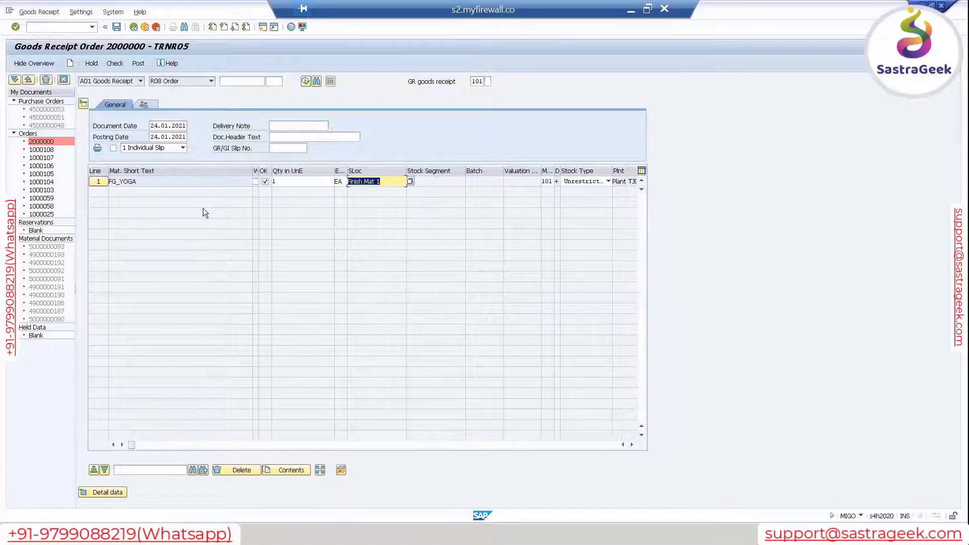
click(119, 65)
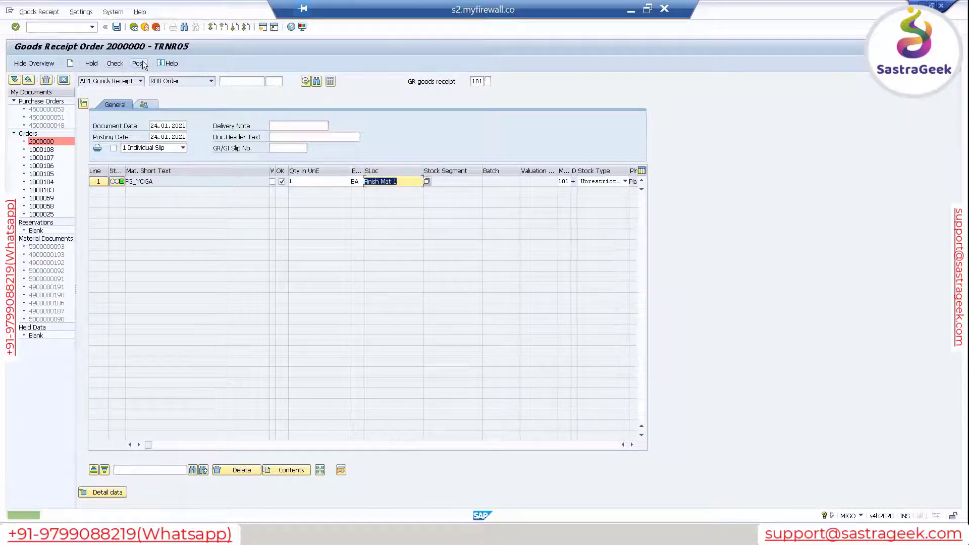
click(138, 63)
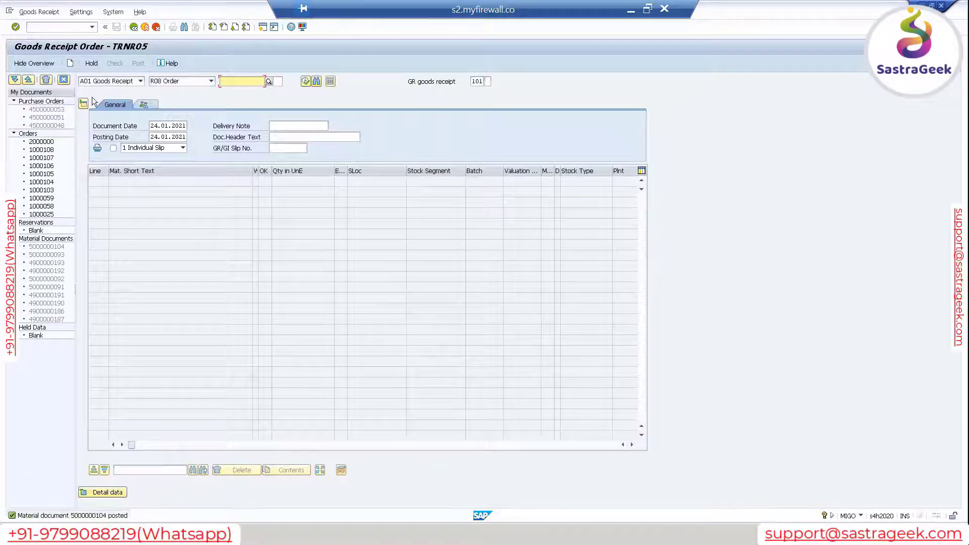
- Display the newly posted material document in MIGO and show its document information
click(140, 80)
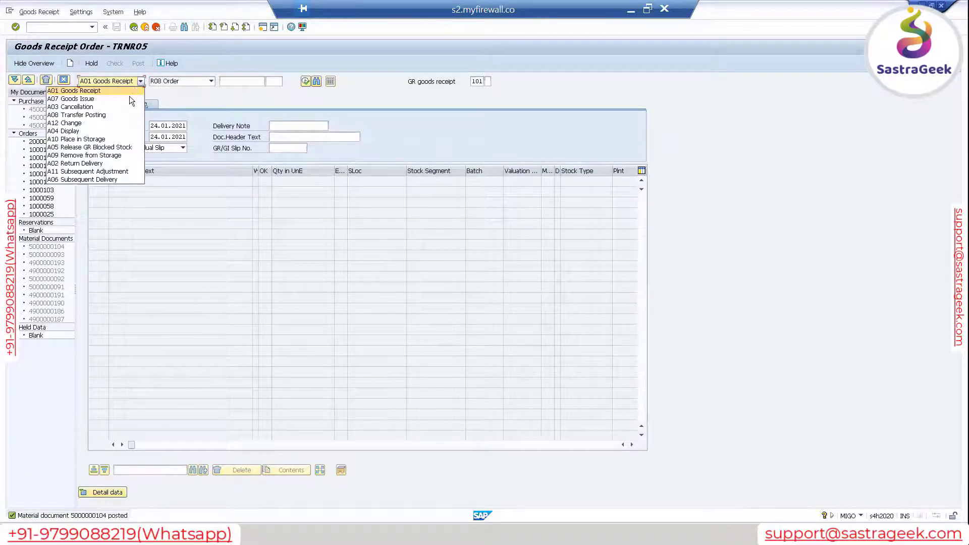
click(84, 130)
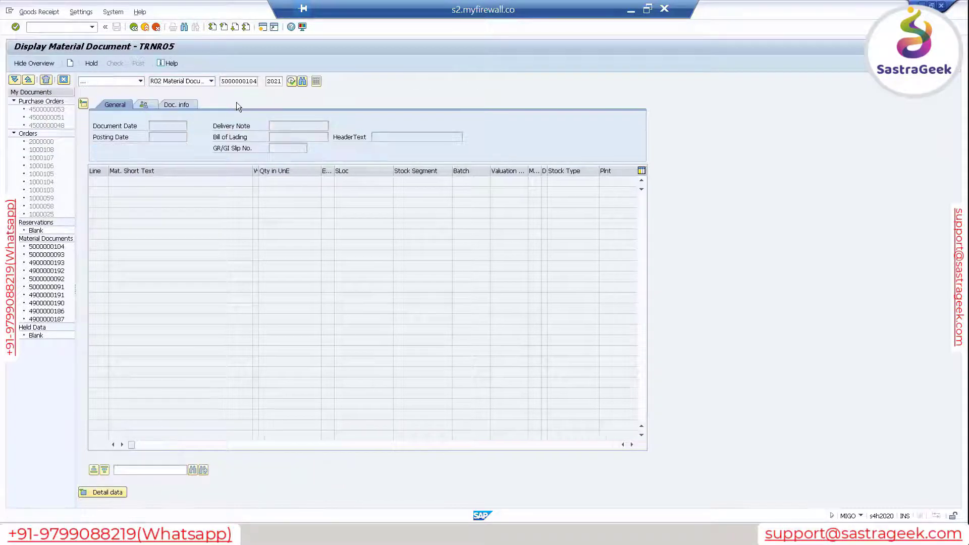
key(Return)
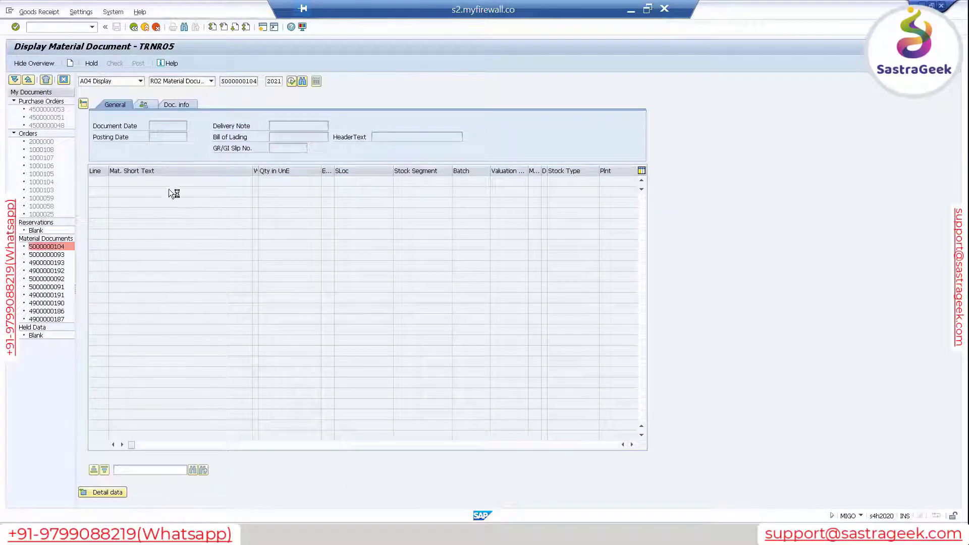
click(186, 104)
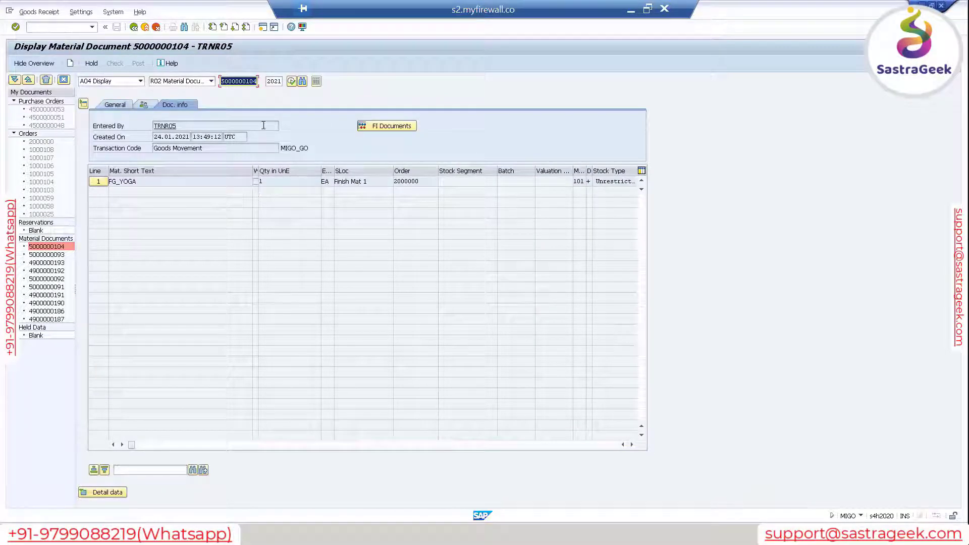
- Open the goods receipt's accounting document, check the amount posted to finished goods inventory, and close the accounting documents
click(387, 125)
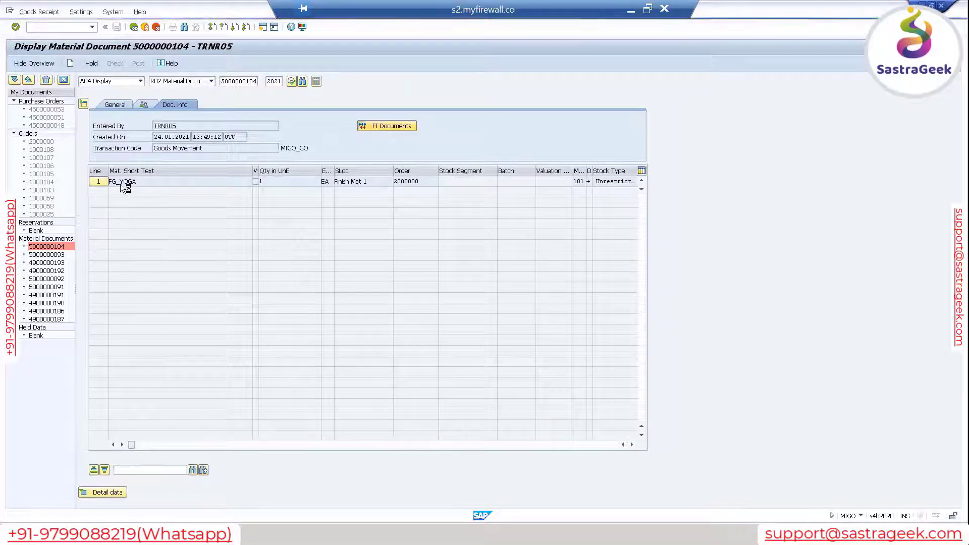
click(36, 126)
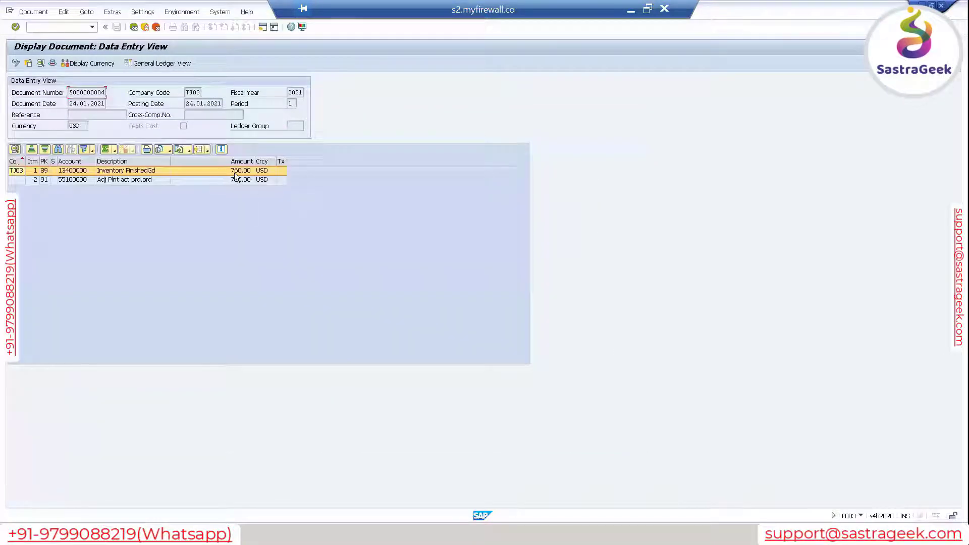
click(234, 173)
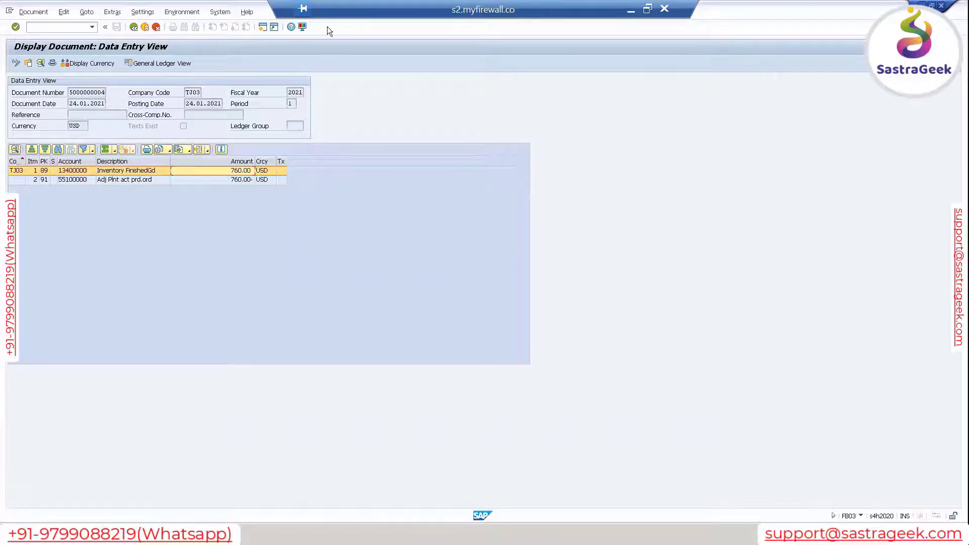
click(133, 28)
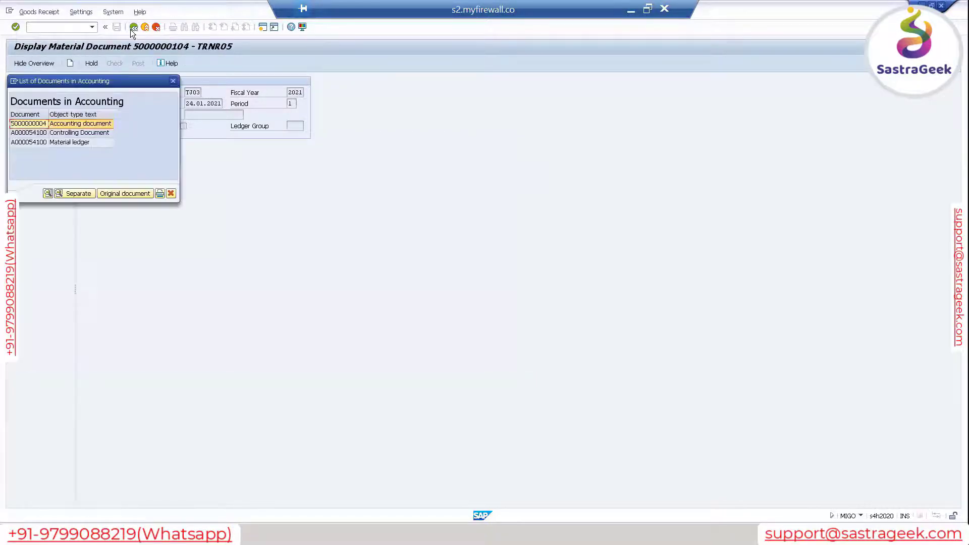
click(173, 81)
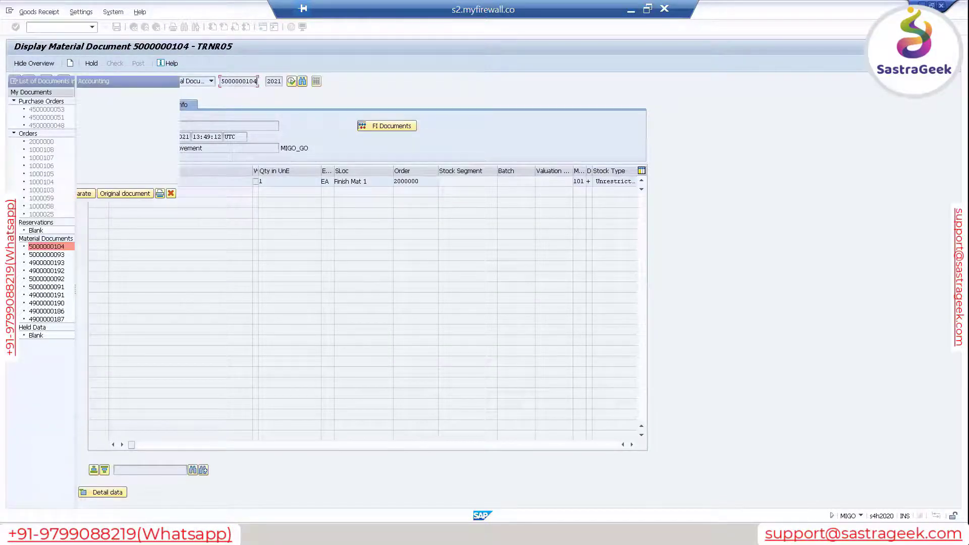
- Refresh the FG_YOGA stock/requirements list to check the sales order stock, and return from the remote session to the PowerPoint presentation
click(135, 525)
click(132, 485)
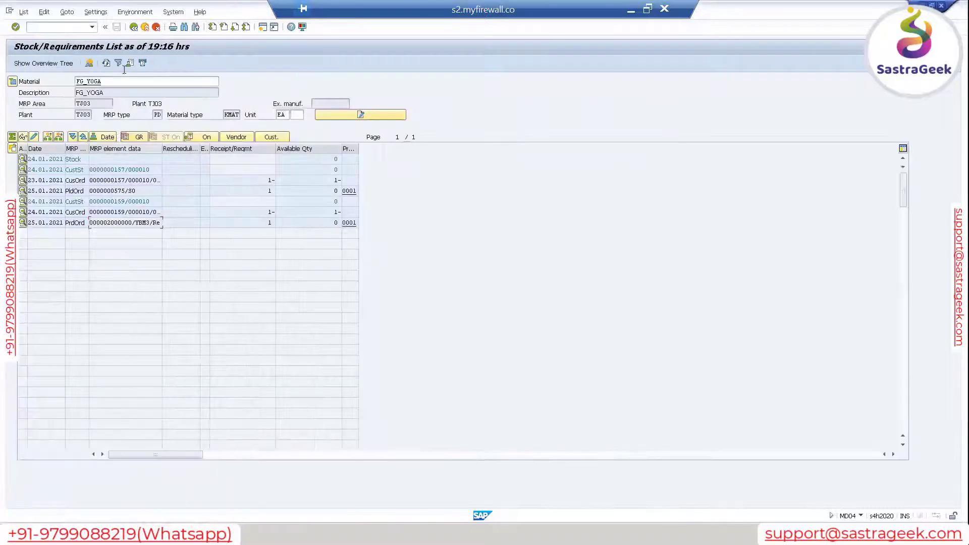
key(Return)
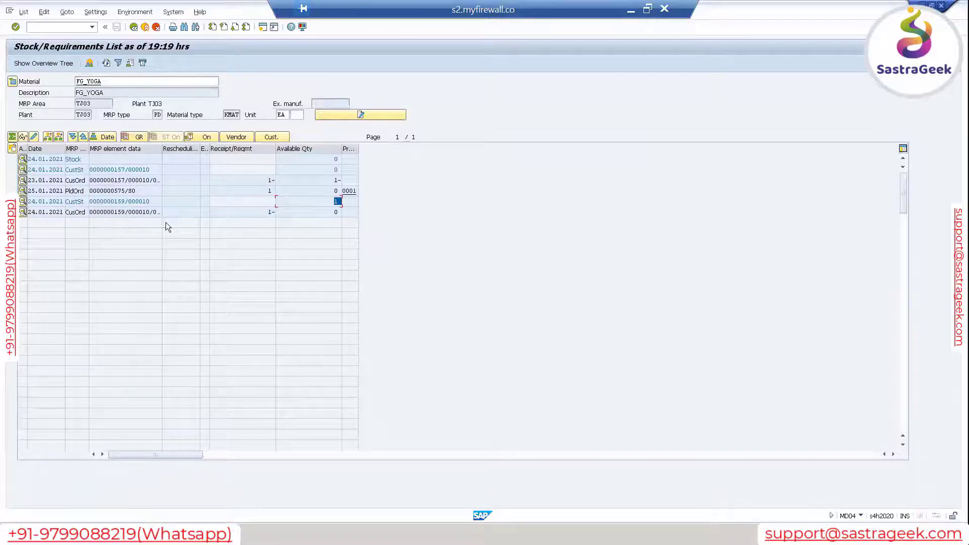
click(118, 79)
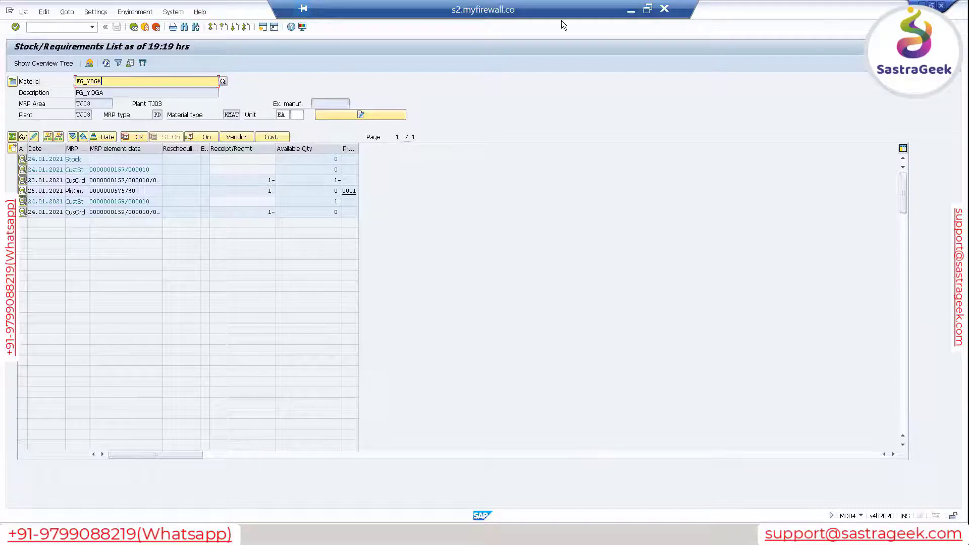
click(631, 11)
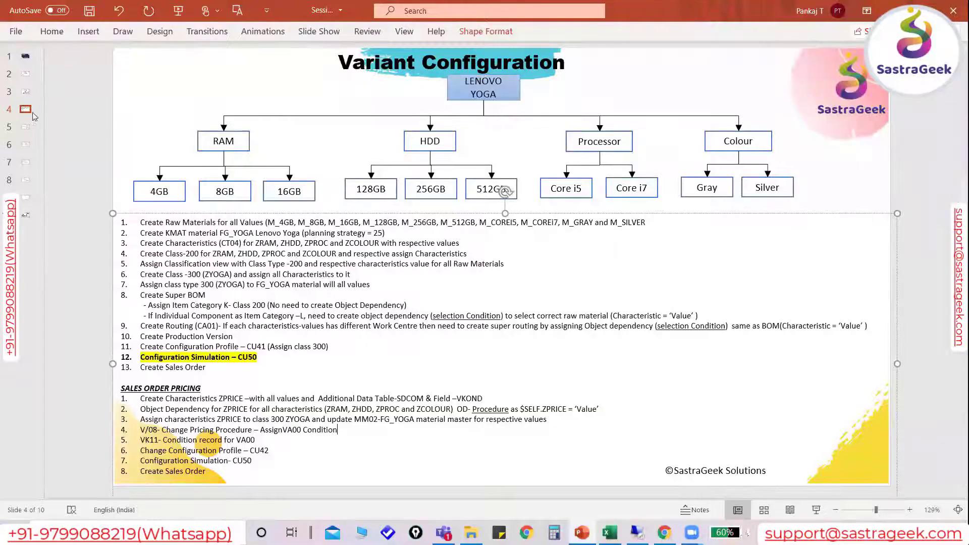